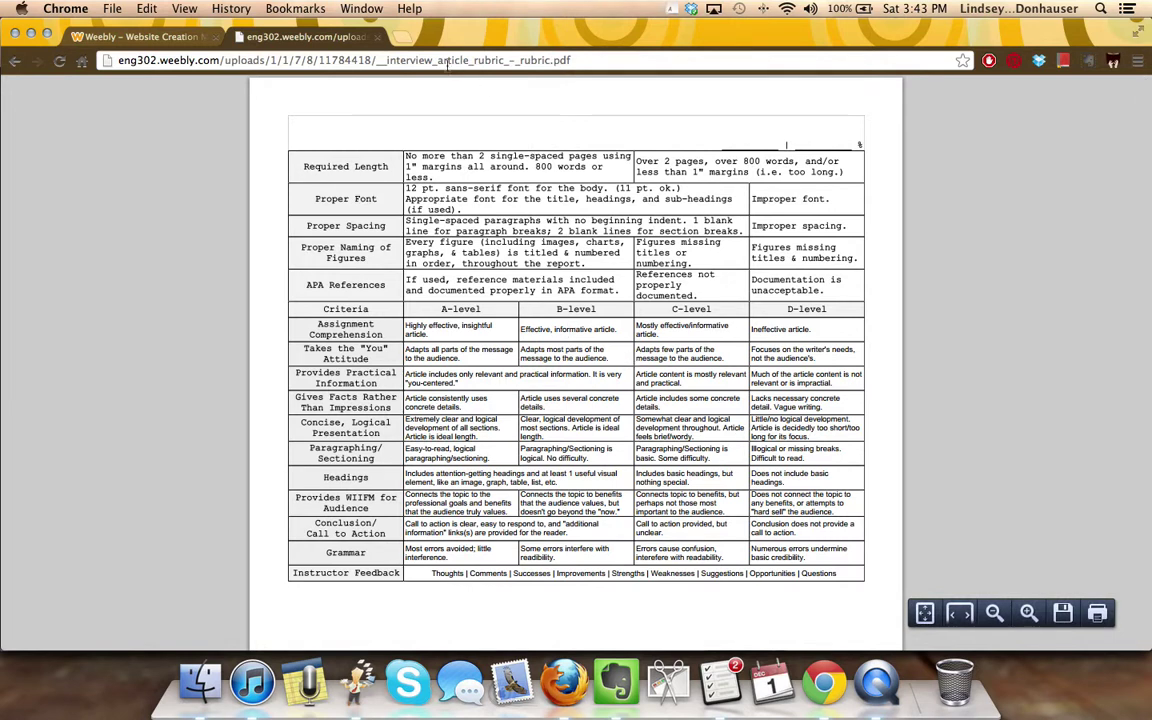
# Go back from the rubric PDF to the site's Download page with the Goal-Setting Document.
pyautogui.click(14, 61)
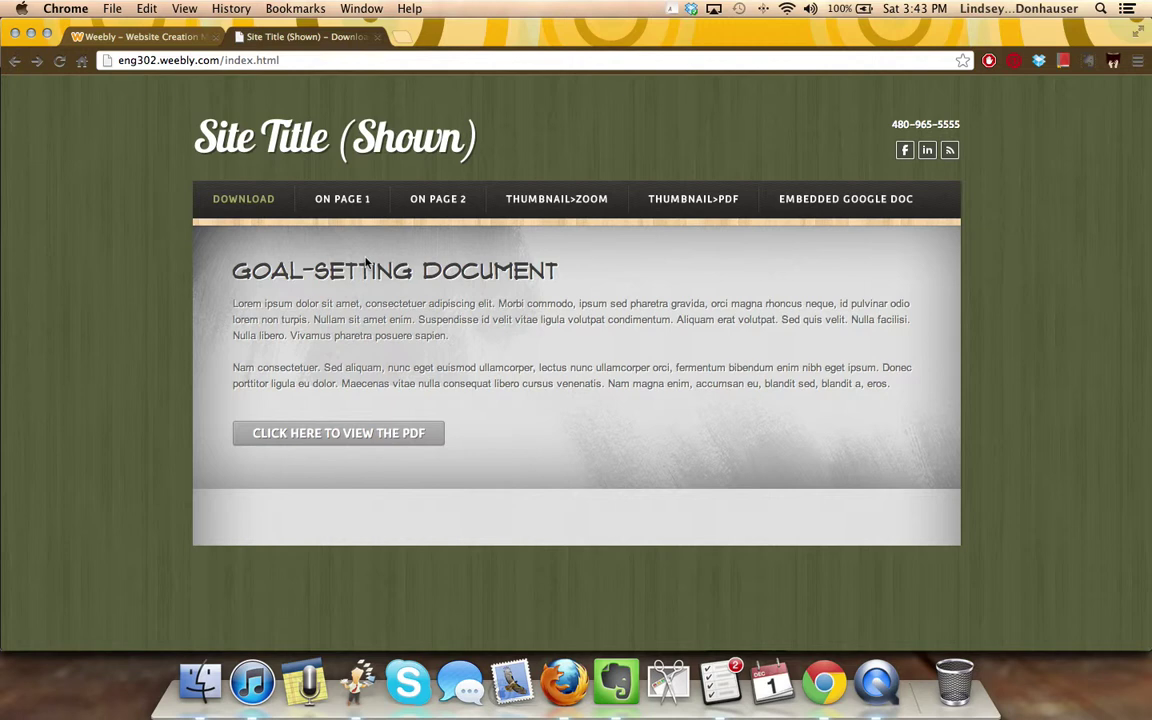
# Read through the On Page 1 essay text, then go to the On Page 2 page.
pyautogui.click(329, 199)
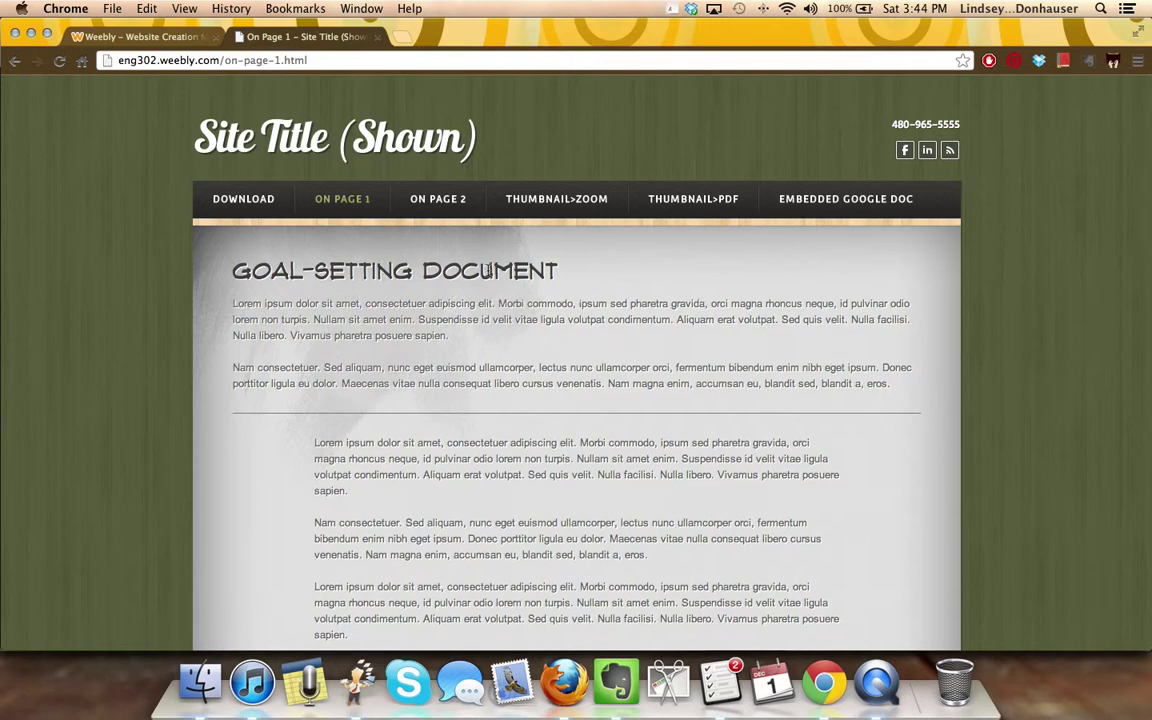
pyautogui.scroll(-3, 486, 268)
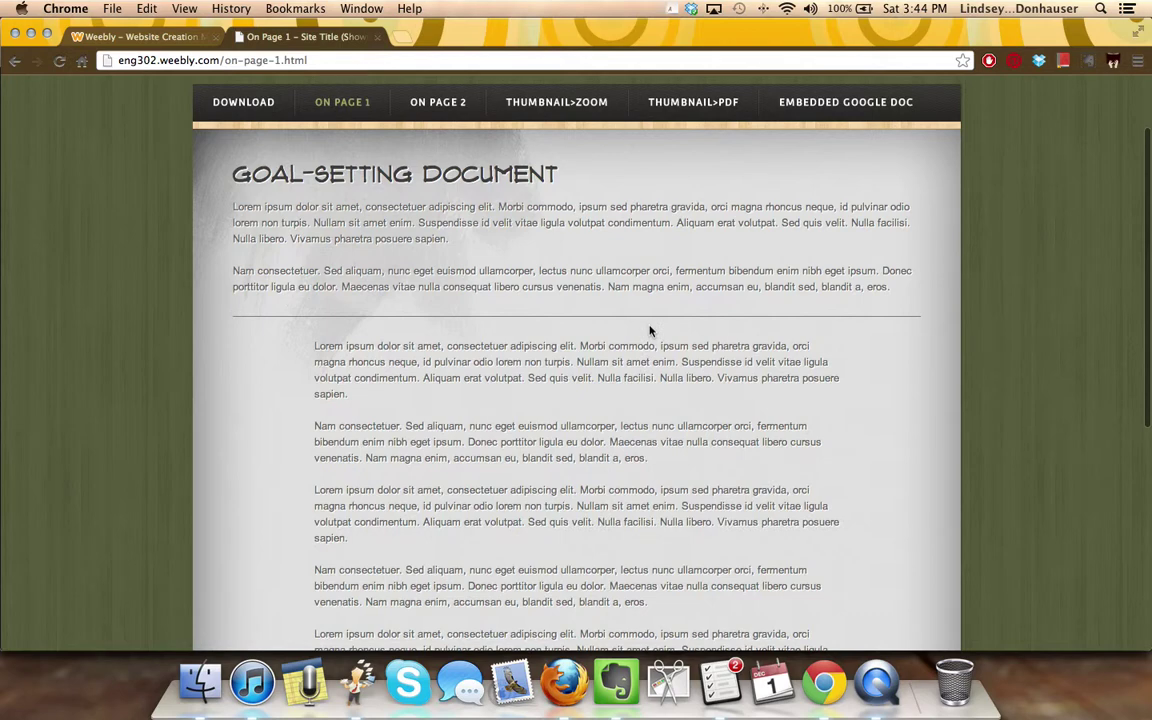
pyautogui.scroll(-10, 656, 404)
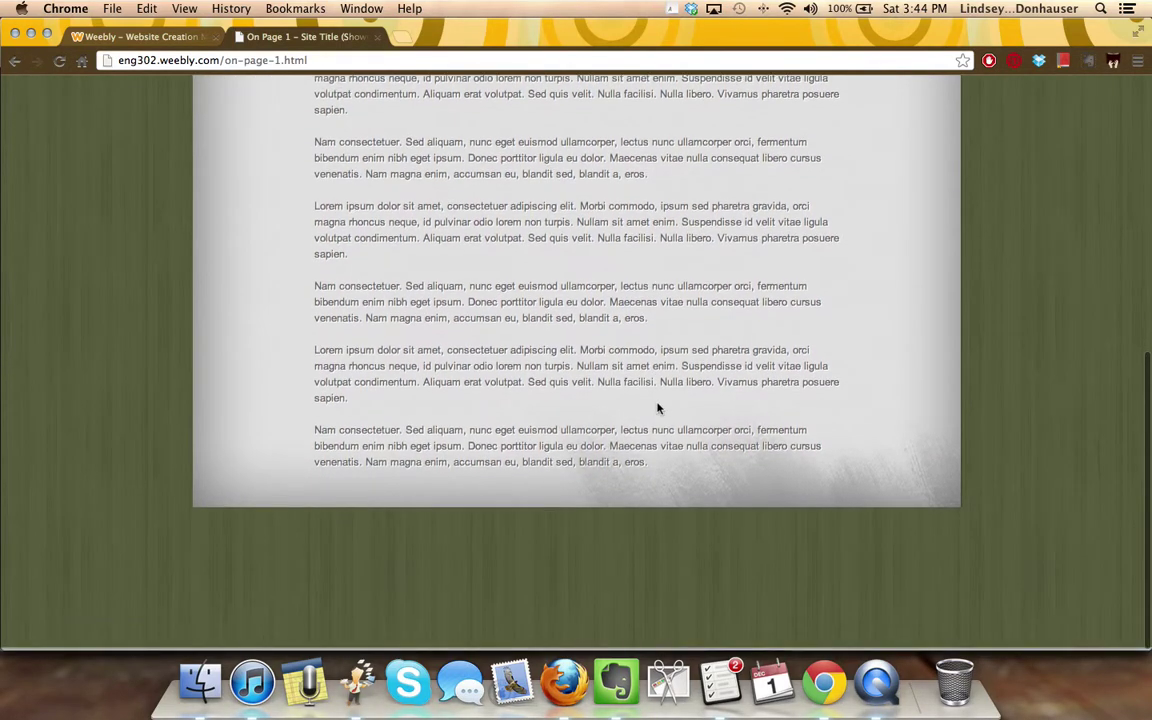
pyautogui.scroll(5, 657, 405)
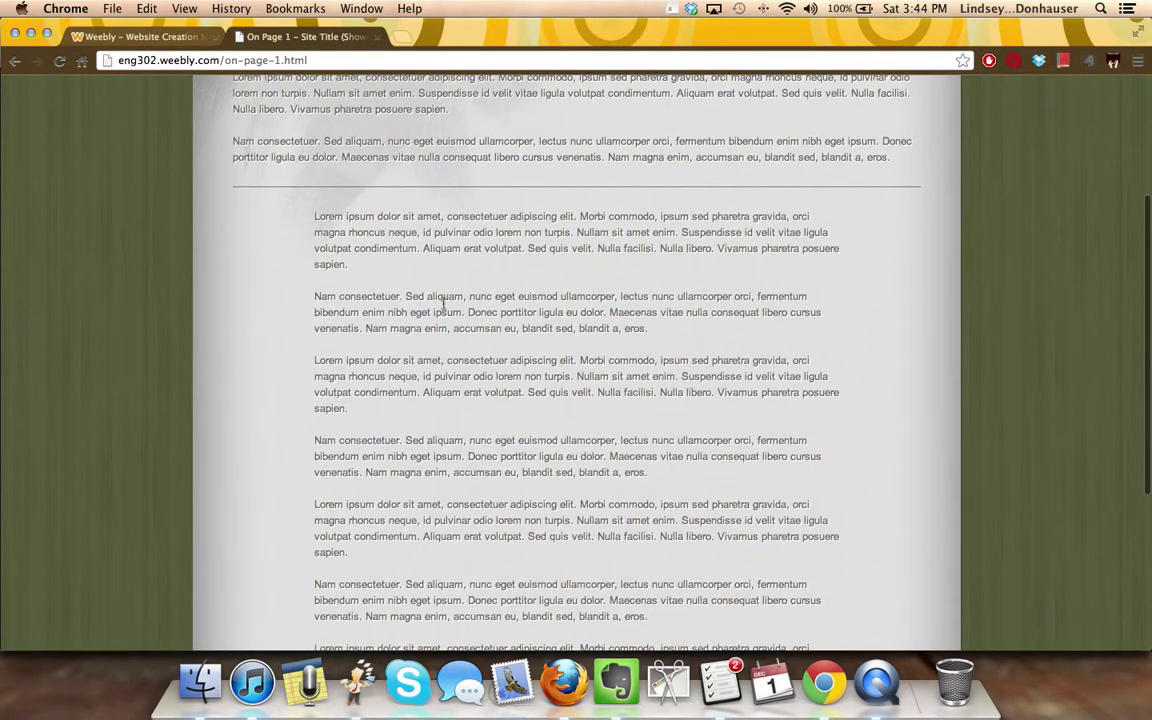
pyautogui.scroll(3, 416, 411)
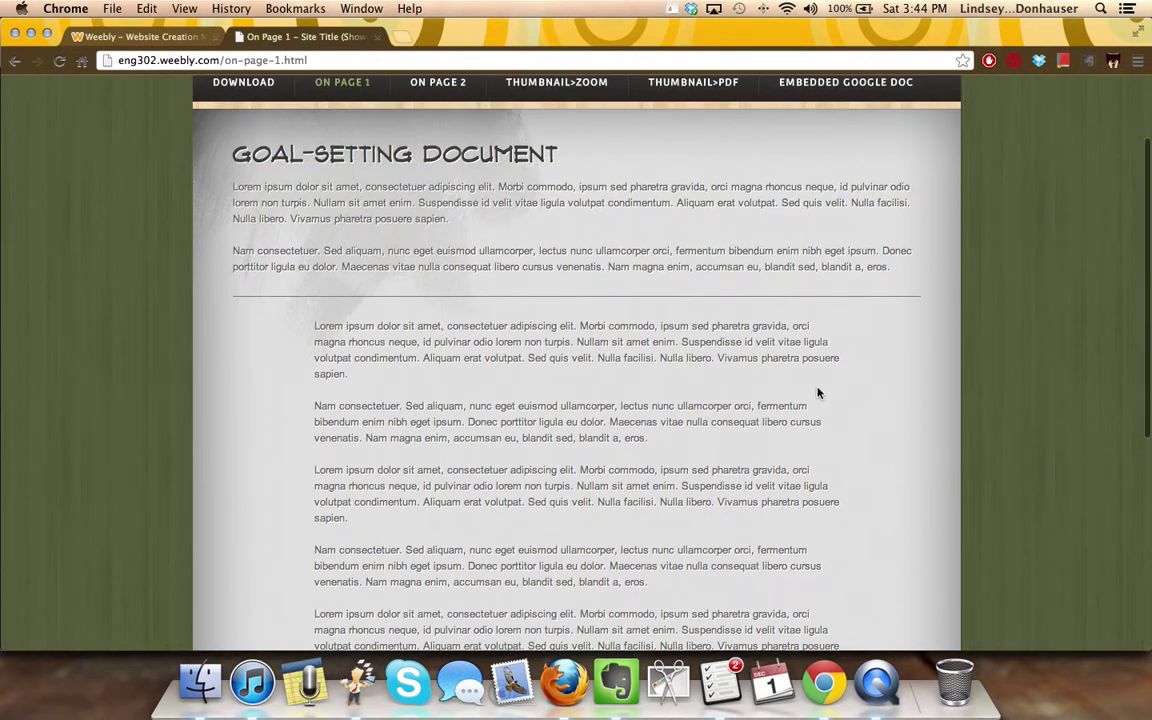
pyautogui.click(428, 84)
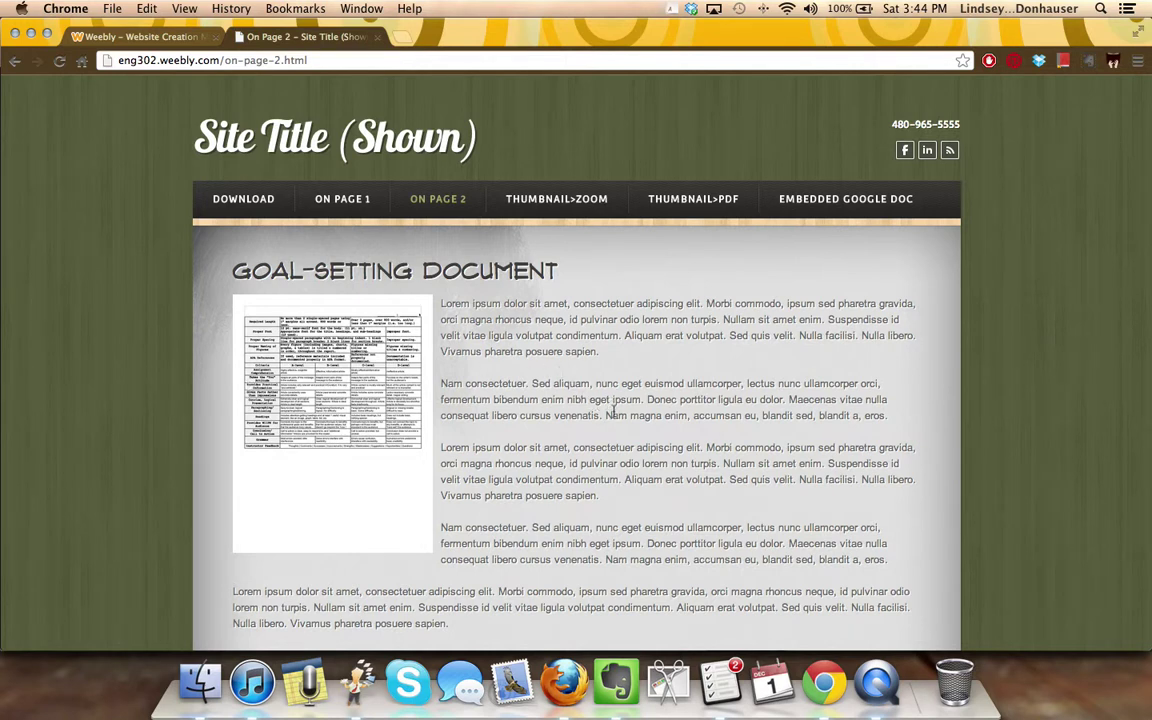
# Look over On Page 2, then enlarge the rubric thumbnail in a lightbox on Thumbnail>Zoom.
pyautogui.scroll(-5, 582, 399)
pyautogui.scroll(3, 545, 415)
pyautogui.scroll(3, 614, 414)
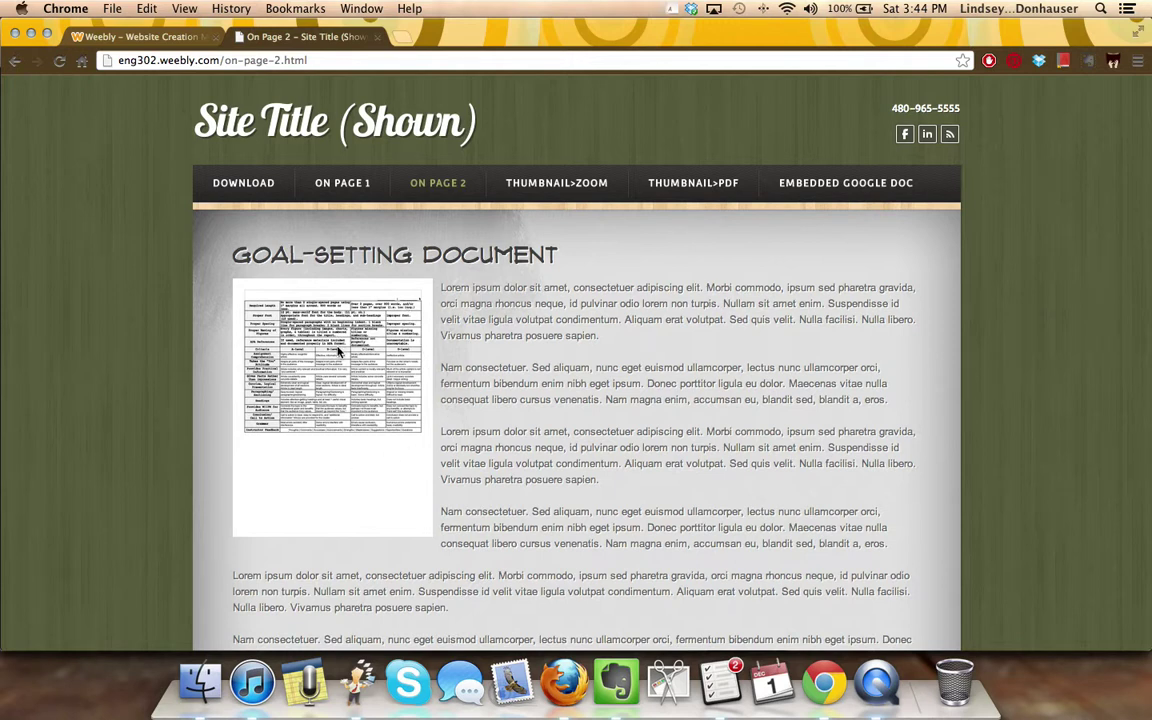
pyautogui.click(563, 183)
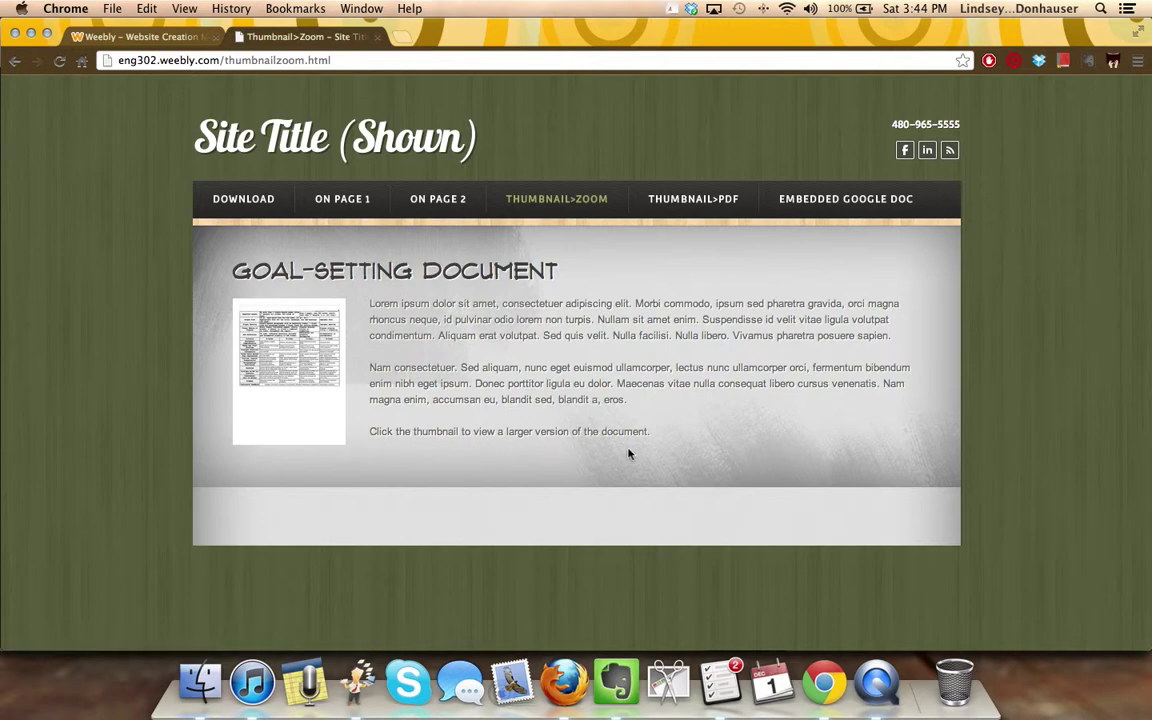
pyautogui.click(301, 383)
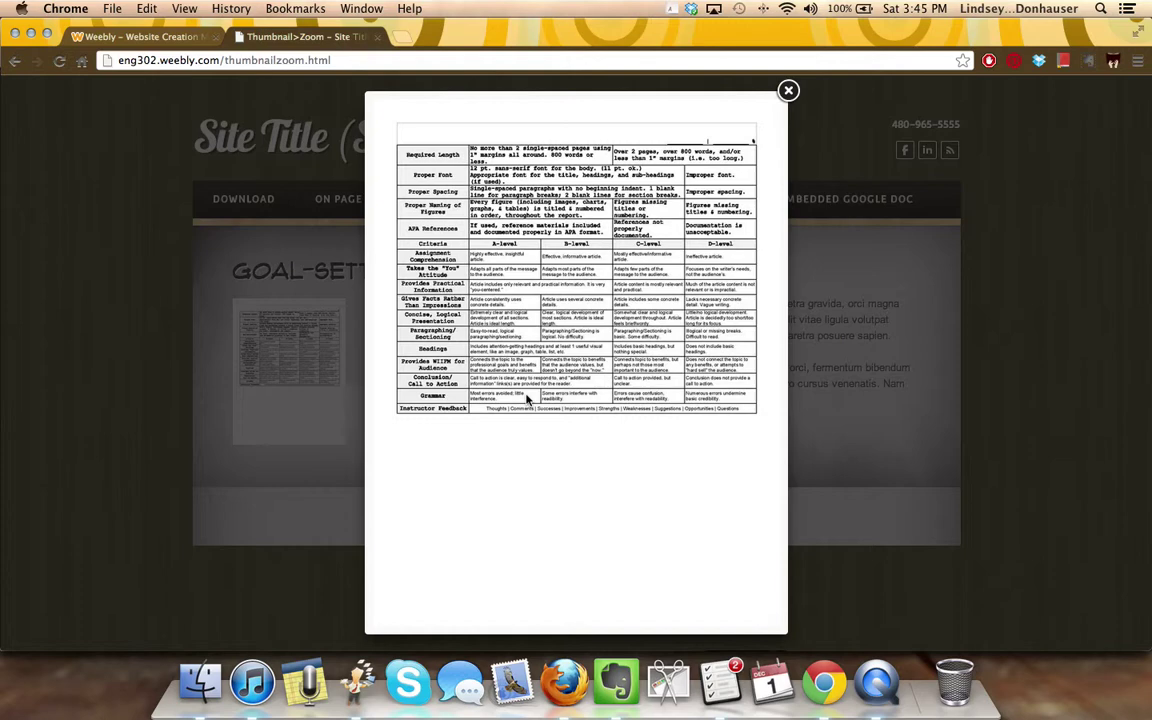
# Close the enlarged rubric view and go to the Thumbnail>PDF page.
pyautogui.click(788, 91)
pyautogui.click(657, 200)
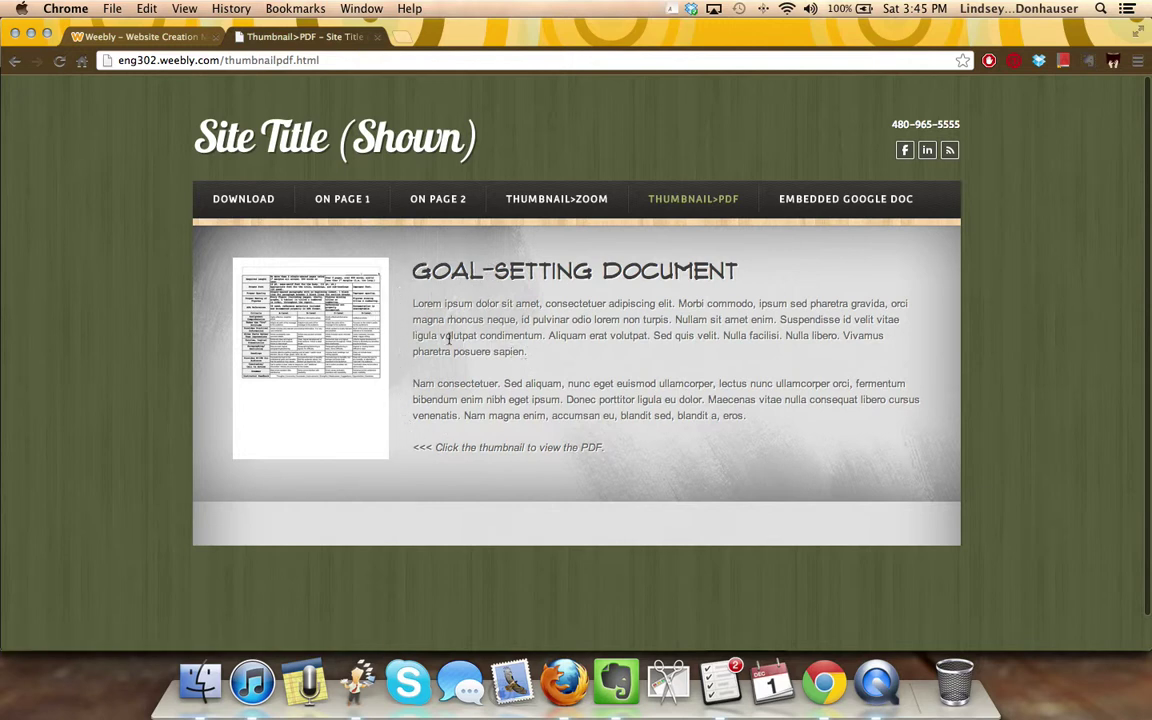
# Open the rubric PDF from its thumbnail, then return to the Thumbnail>PDF page via Download.
pyautogui.click(358, 318)
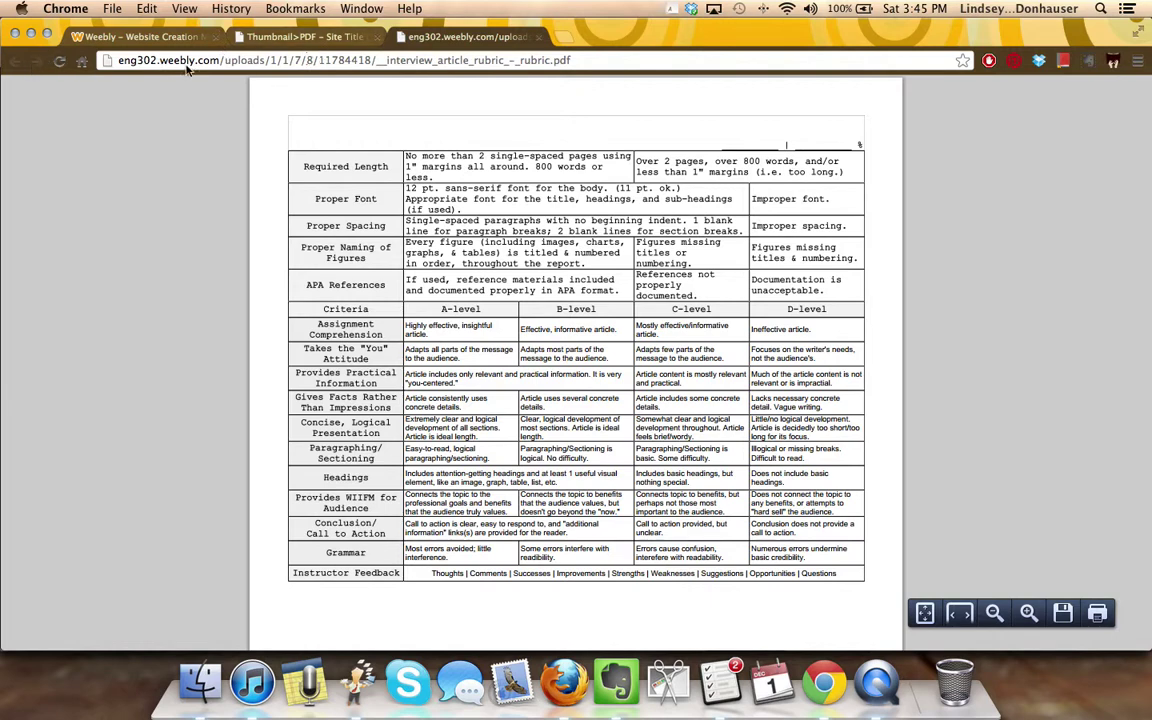
pyautogui.click(323, 40)
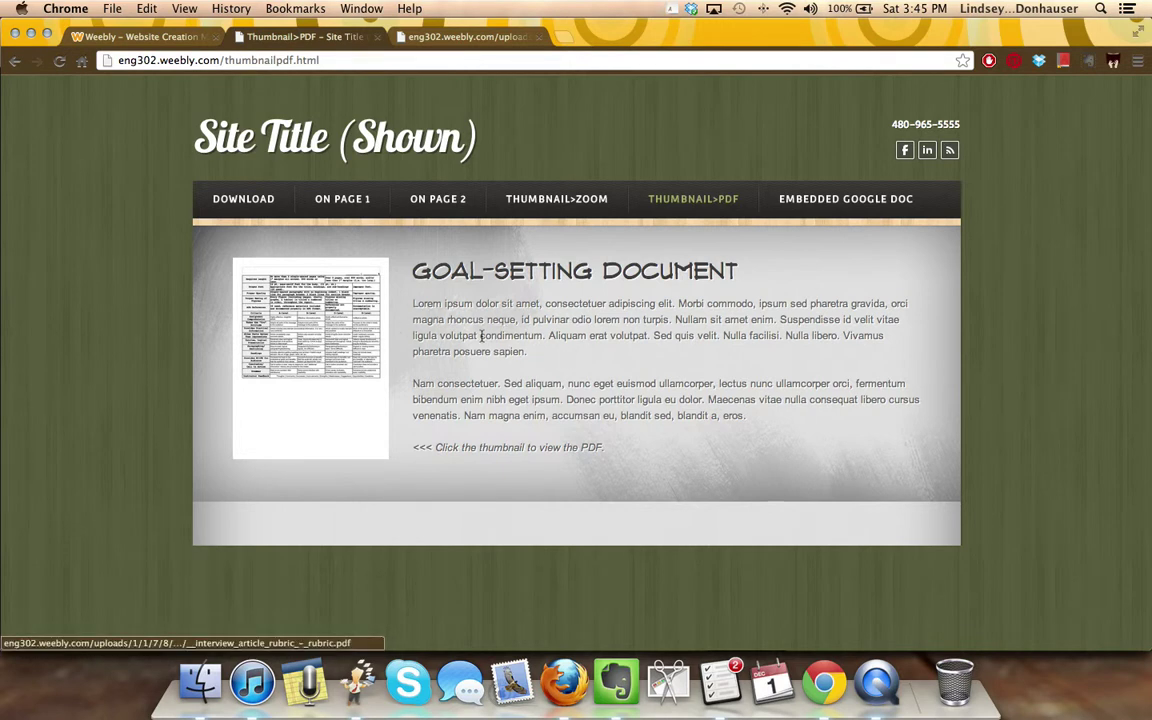
pyautogui.click(243, 200)
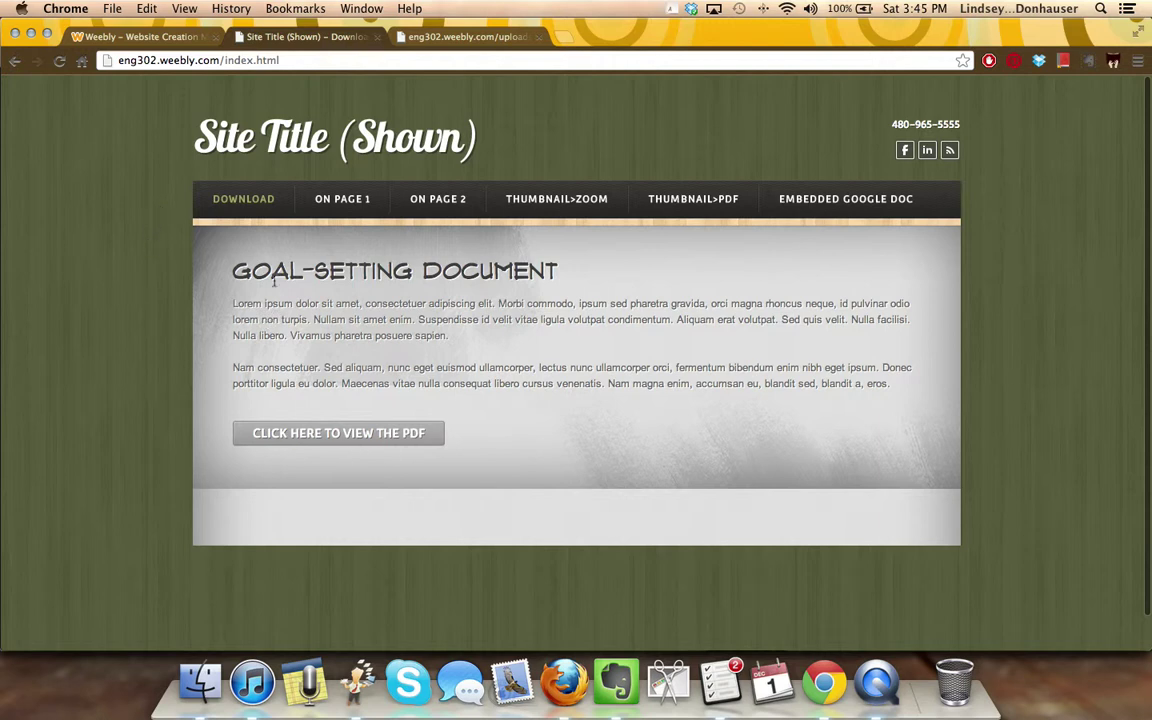
pyautogui.click(700, 198)
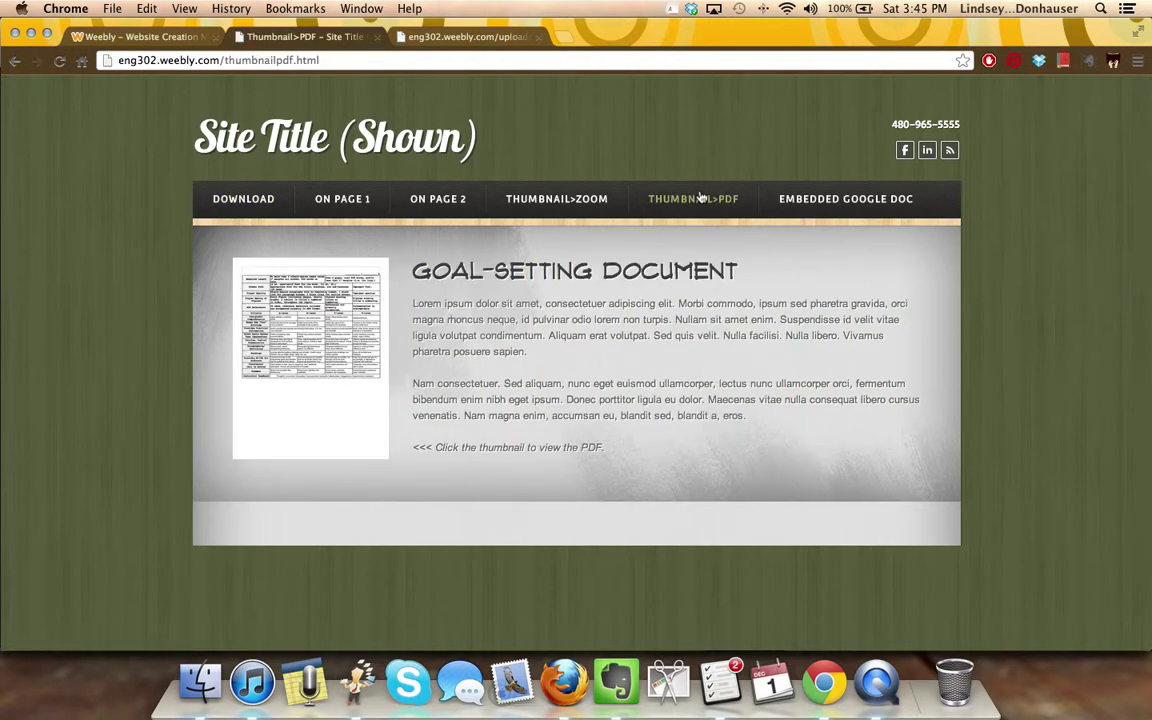
# Scroll through the Embedded Google Doc's references, then revisit On Page 2 and On Page 1.
pyautogui.click(833, 199)
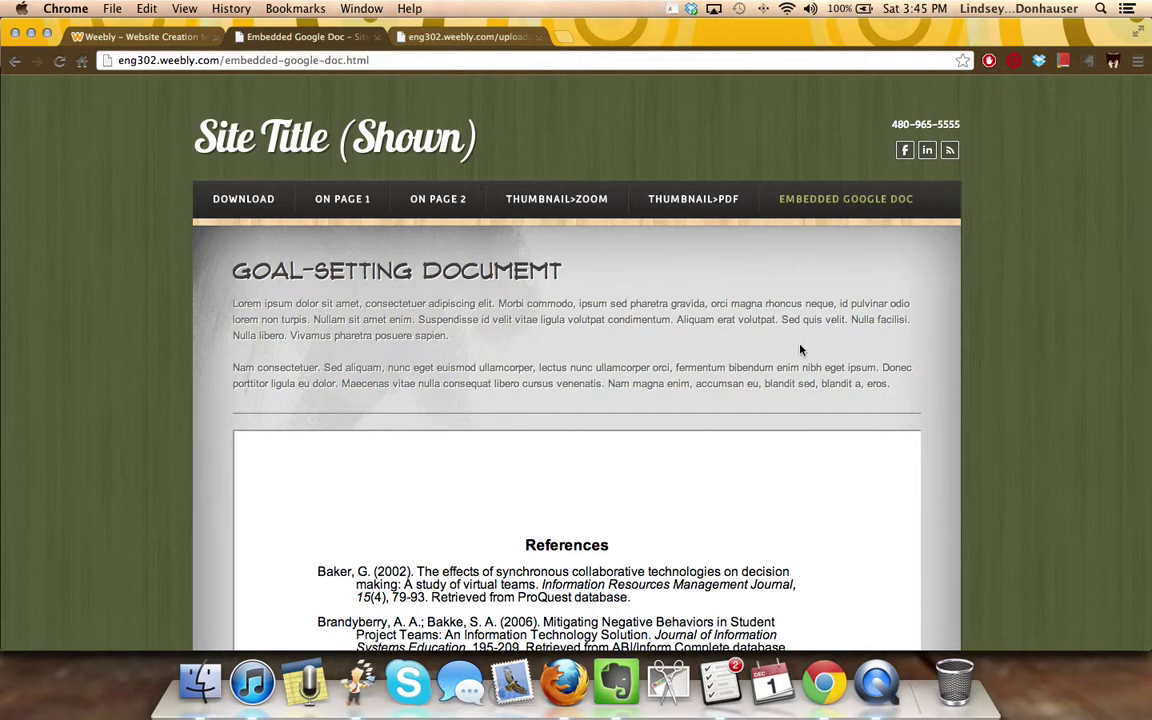
pyautogui.scroll(-10, 797, 352)
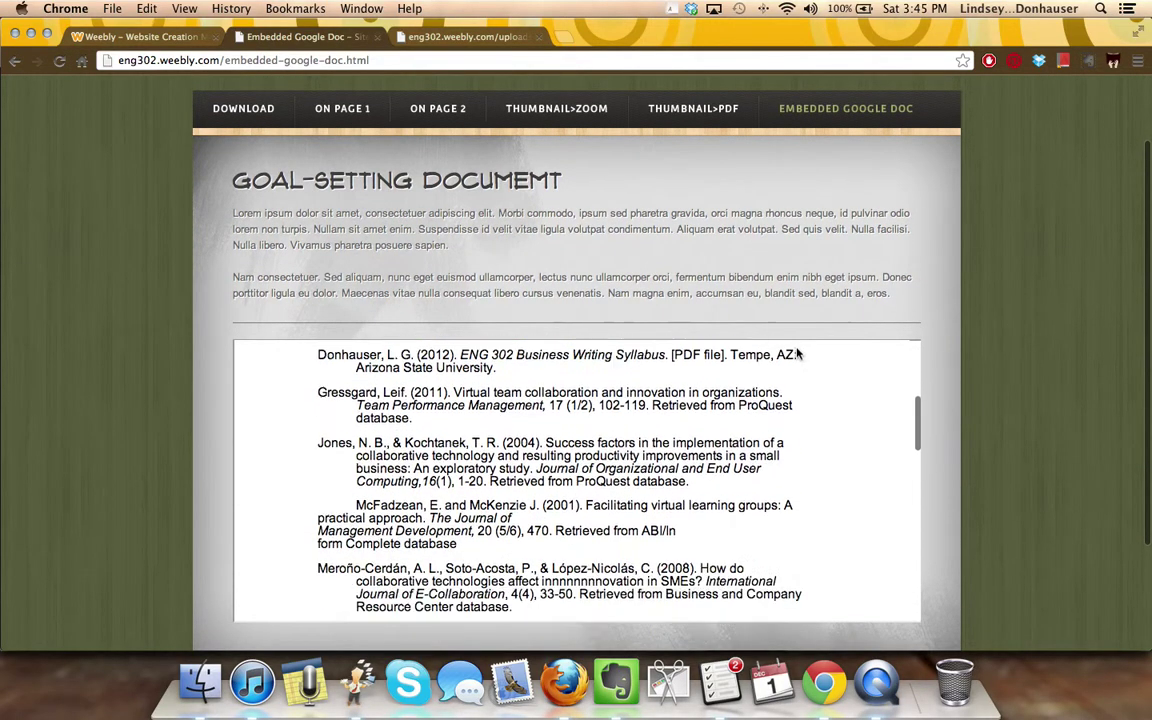
pyautogui.scroll(-10, 797, 352)
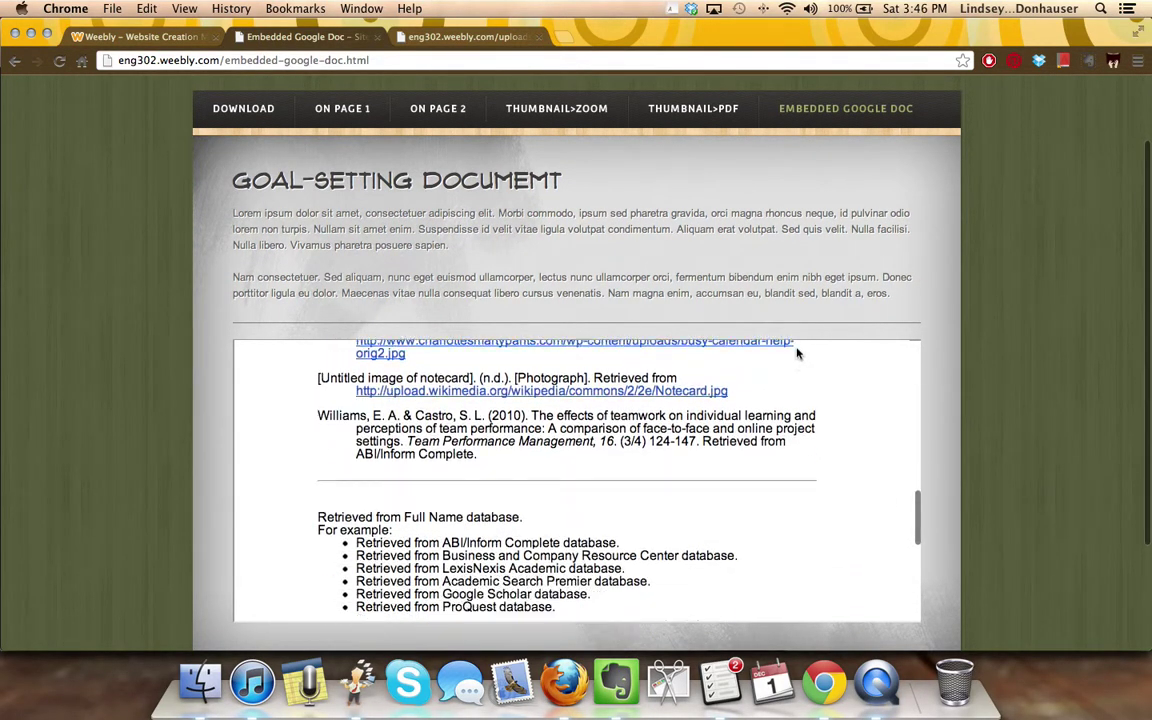
pyautogui.scroll(15, 797, 352)
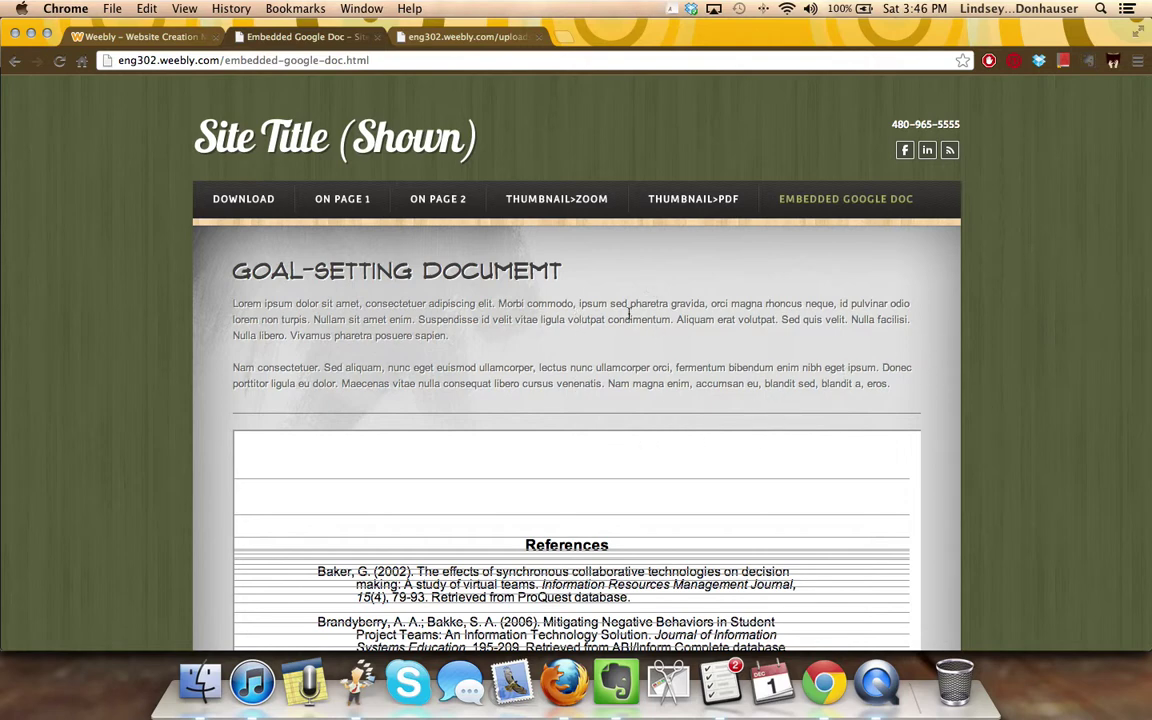
pyautogui.scroll(-3, 951, 440)
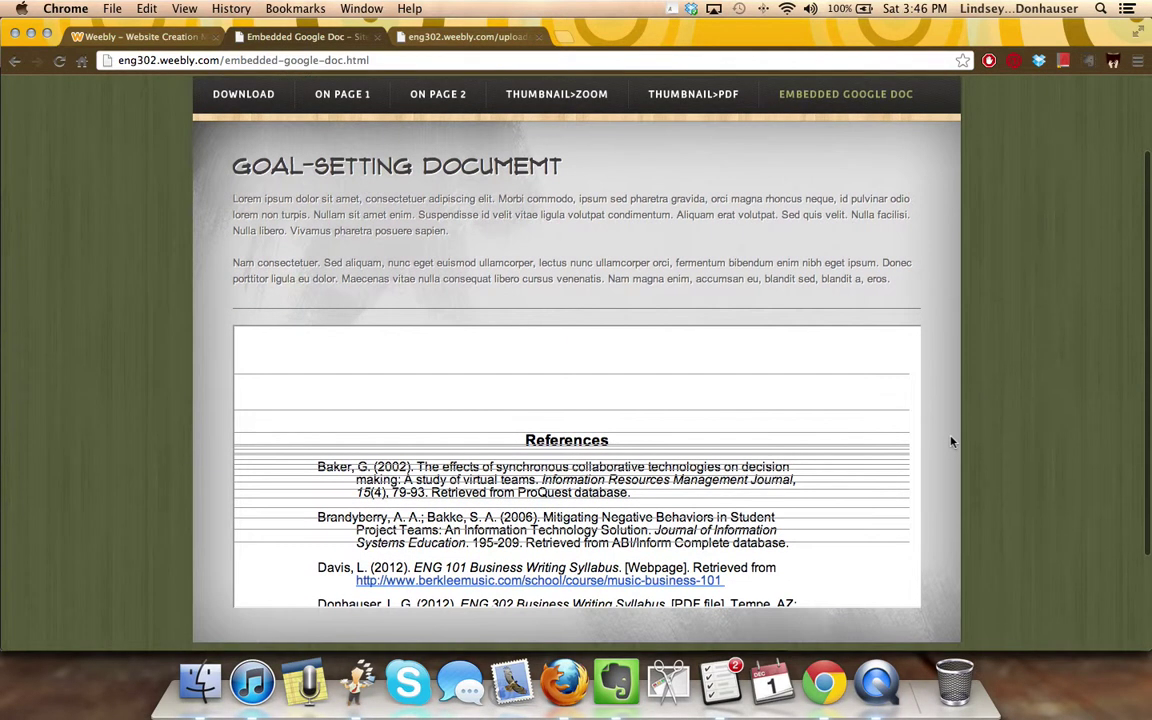
pyautogui.scroll(1, 951, 440)
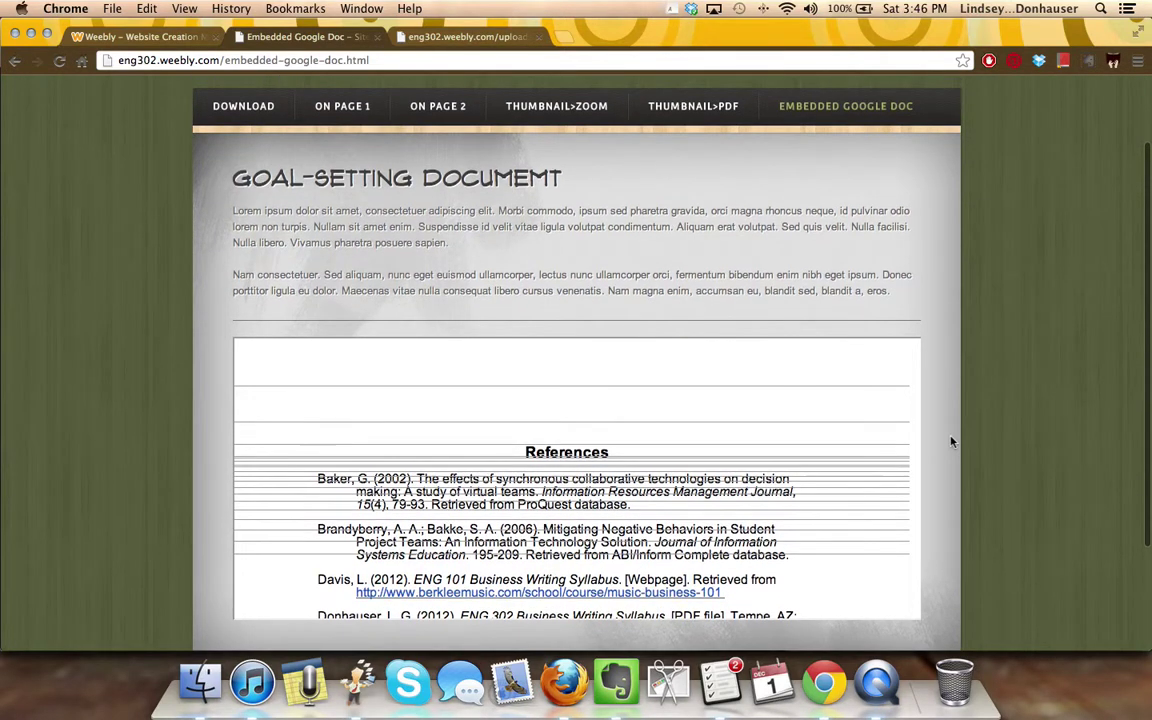
pyautogui.click(437, 105)
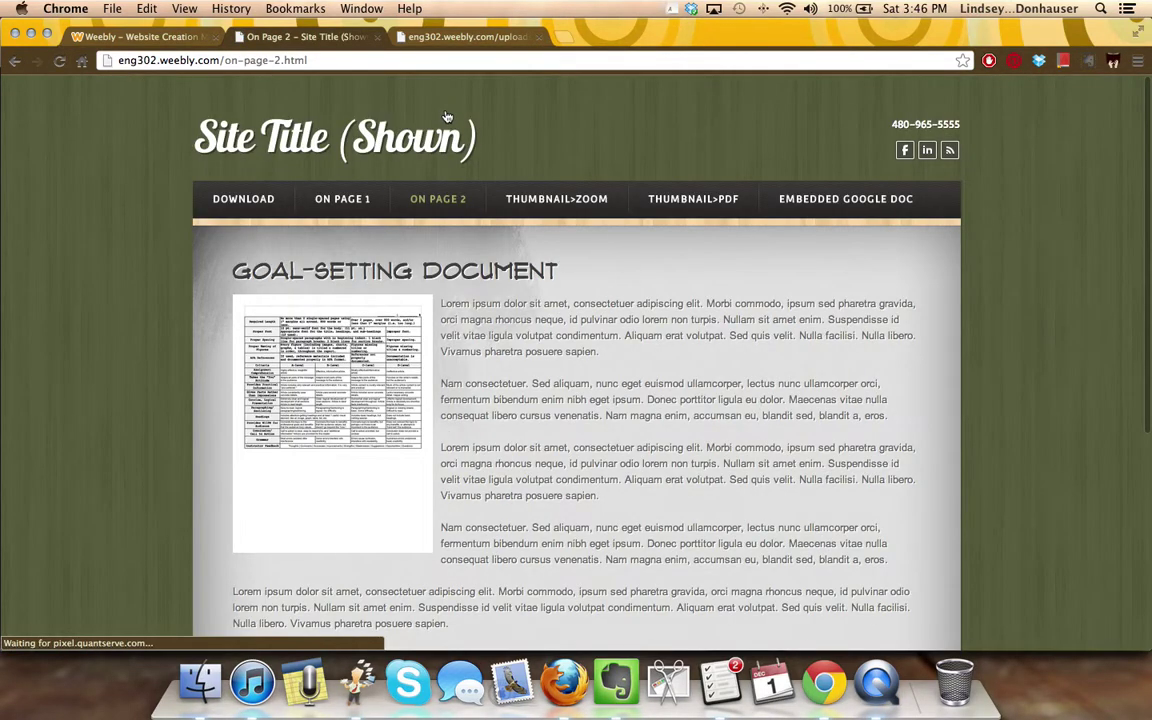
pyautogui.click(333, 198)
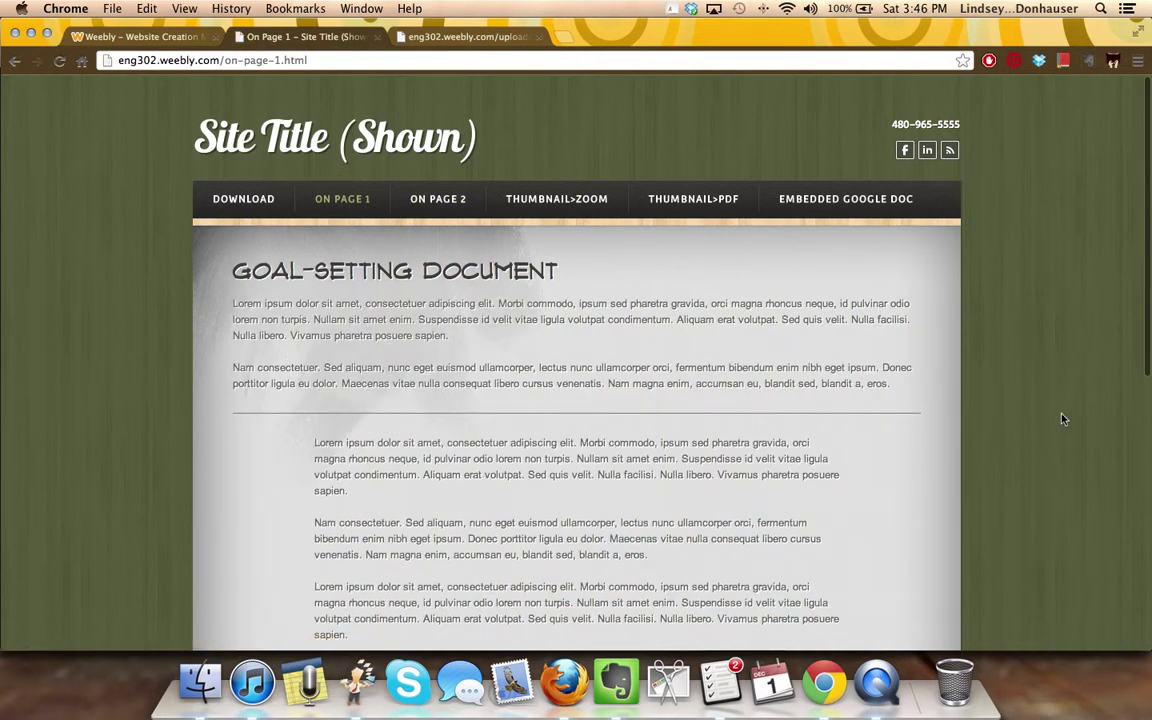
# In the editor, check the Download page PDF button's linked file without changes, then open On Page 1.
pyautogui.click(178, 40)
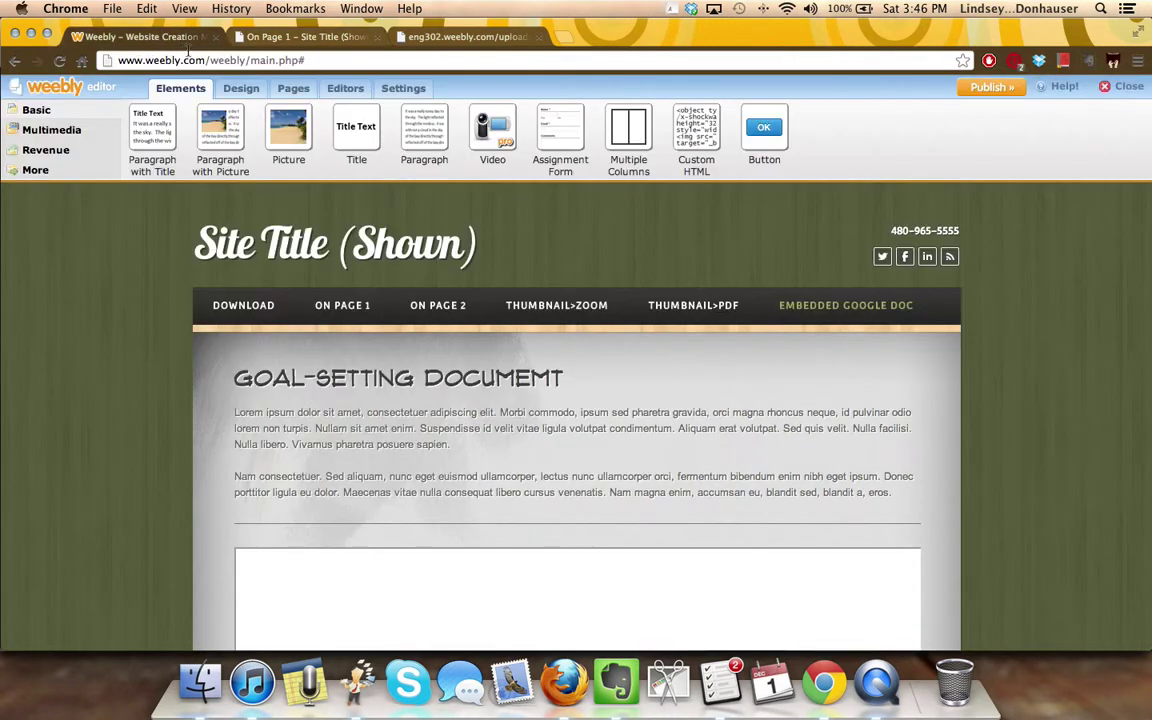
pyautogui.click(245, 306)
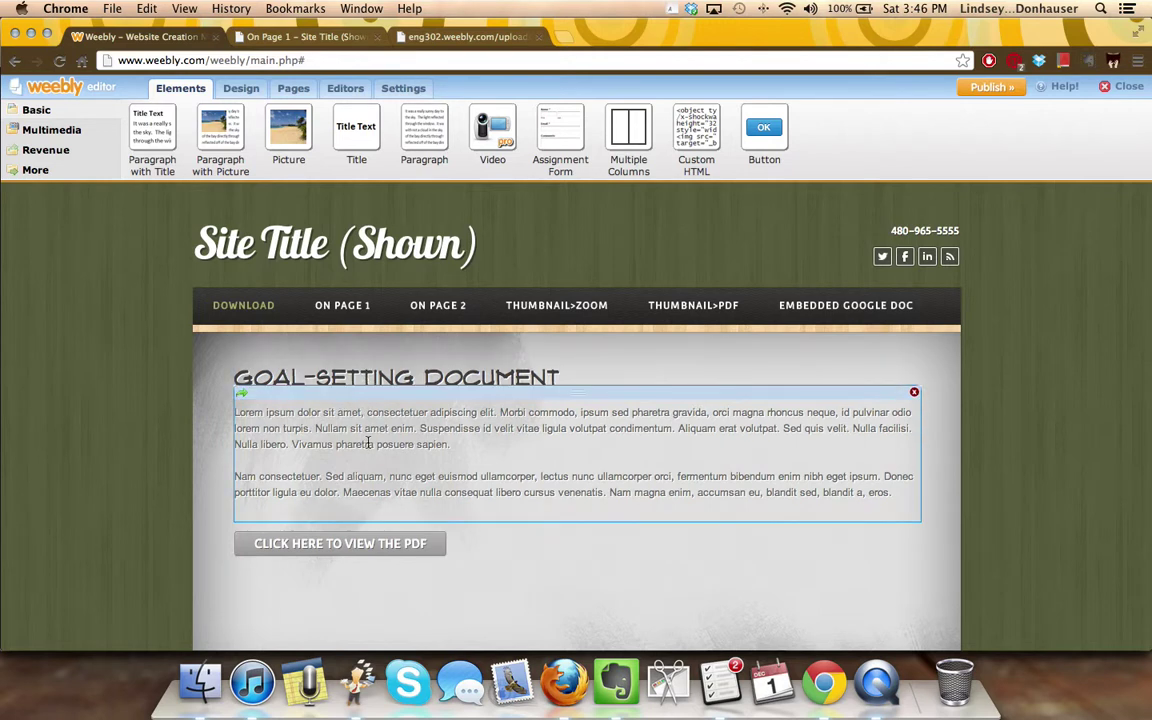
pyautogui.click(354, 541)
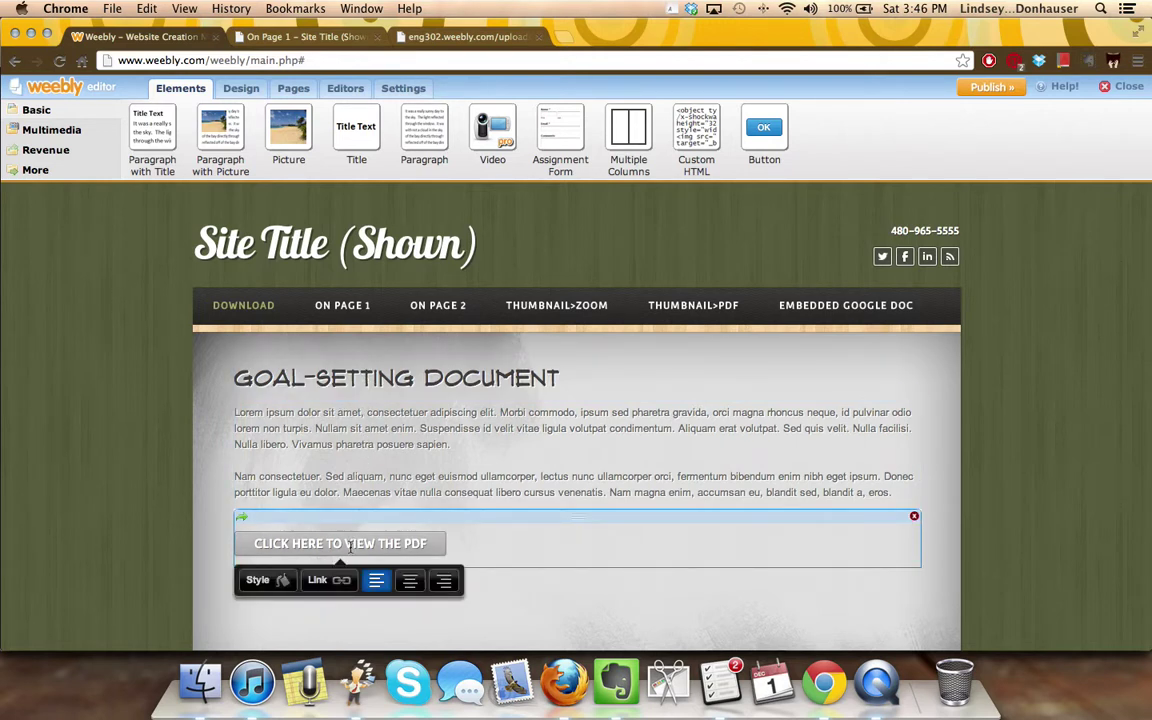
pyautogui.click(335, 585)
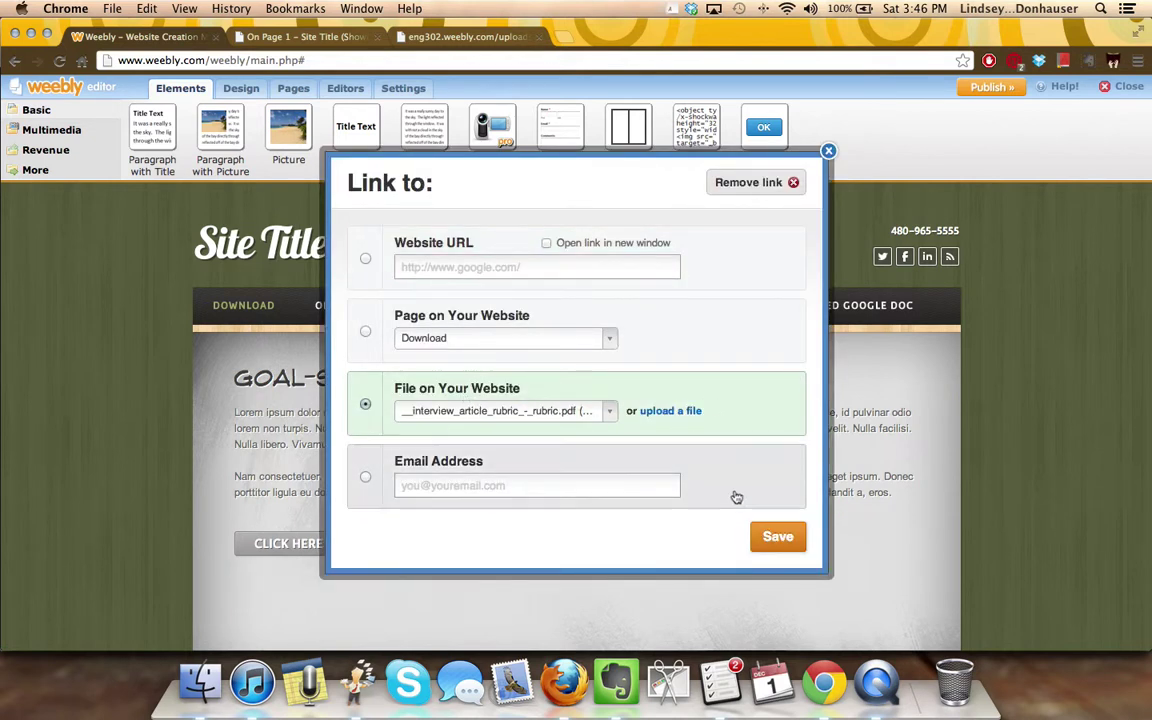
pyautogui.click(829, 152)
pyautogui.click(330, 304)
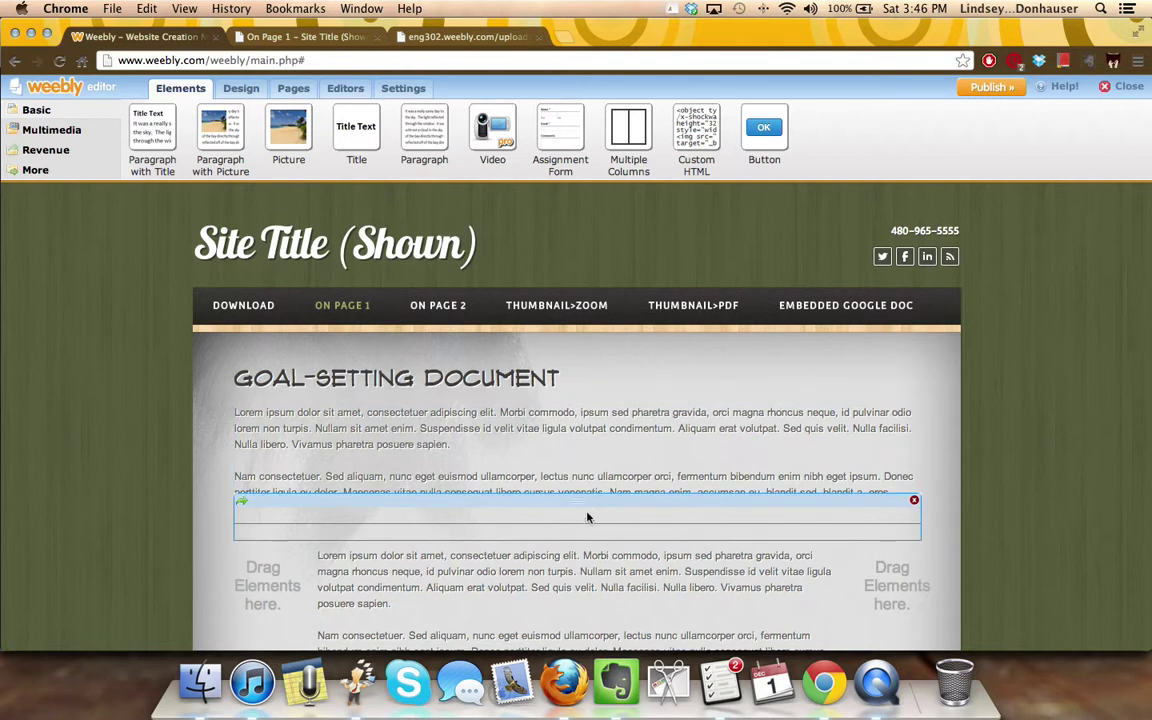
# List the More element categories and test resizing On Page 1's three columns, keeping text centered.
pyautogui.click(35, 170)
pyautogui.scroll(-1, 537, 486)
pyautogui.scroll(-5, 537, 486)
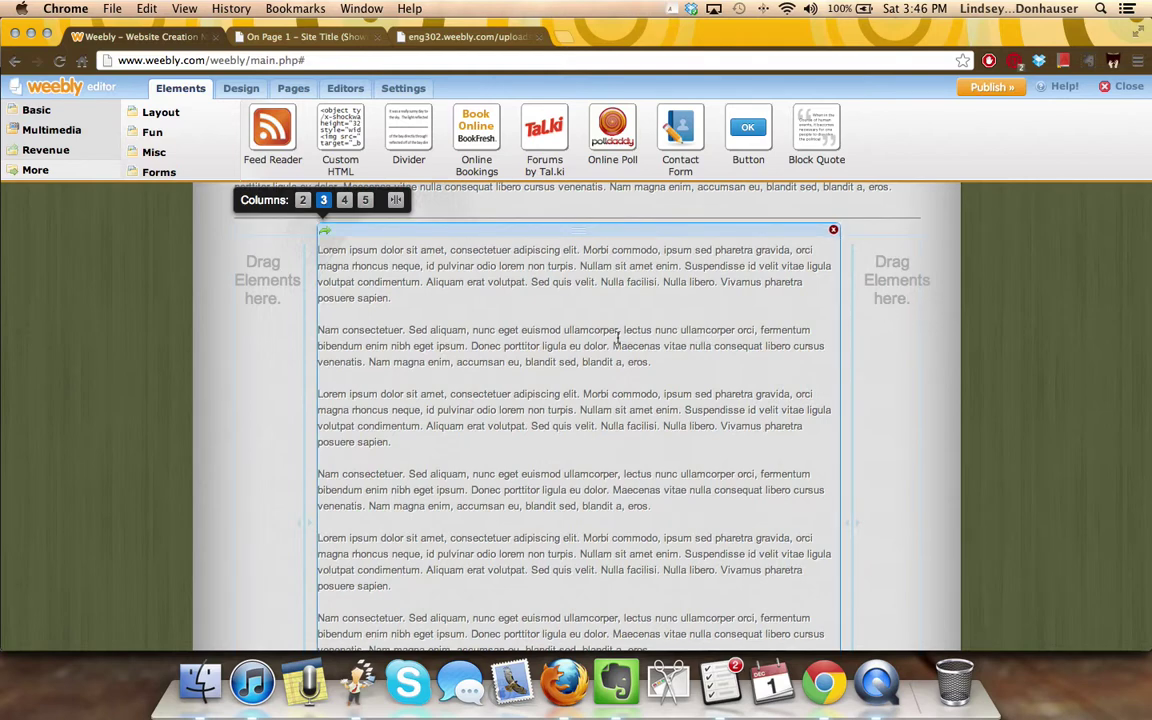
pyautogui.scroll(2, 617, 340)
pyautogui.click(335, 372)
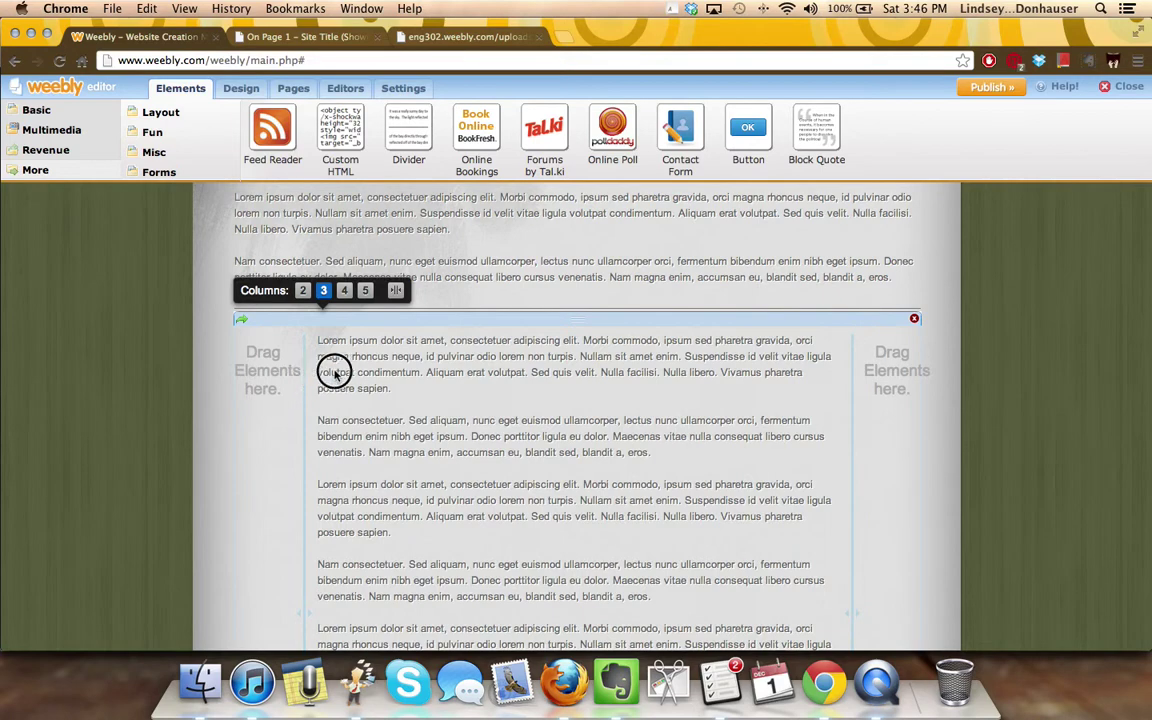
pyautogui.moveTo(335, 372); pyautogui.dragTo(301, 373)
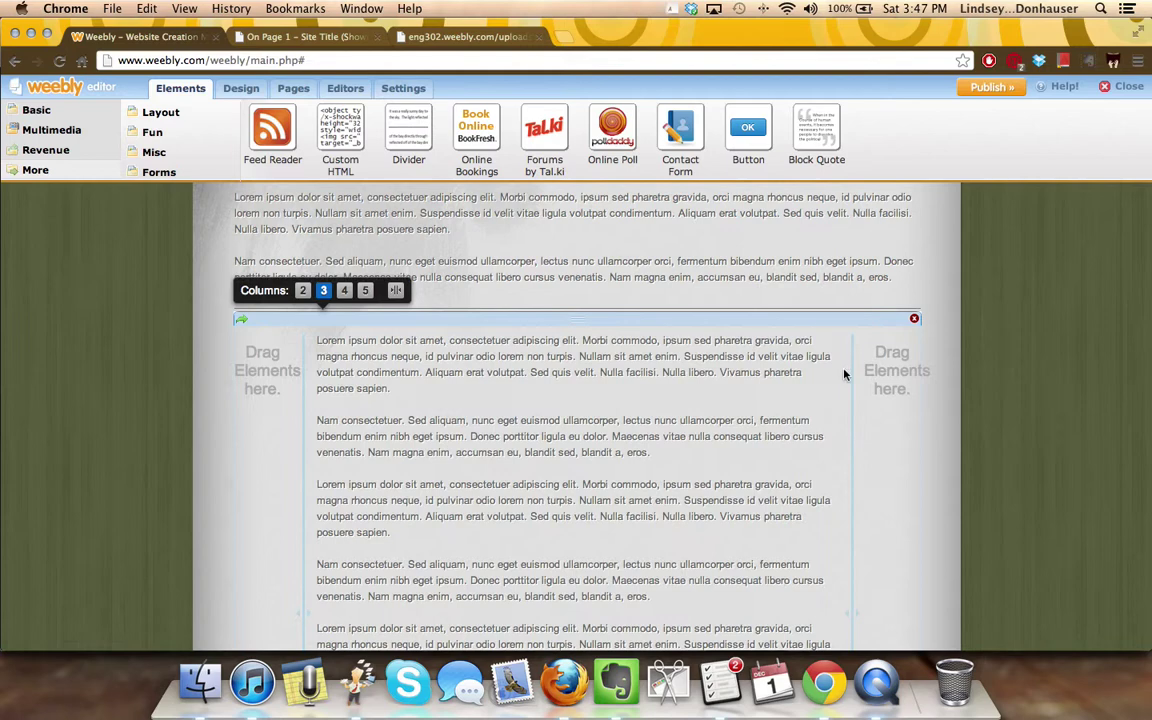
pyautogui.moveTo(853, 369); pyautogui.dragTo(852, 364)
pyautogui.scroll(5, 675, 278)
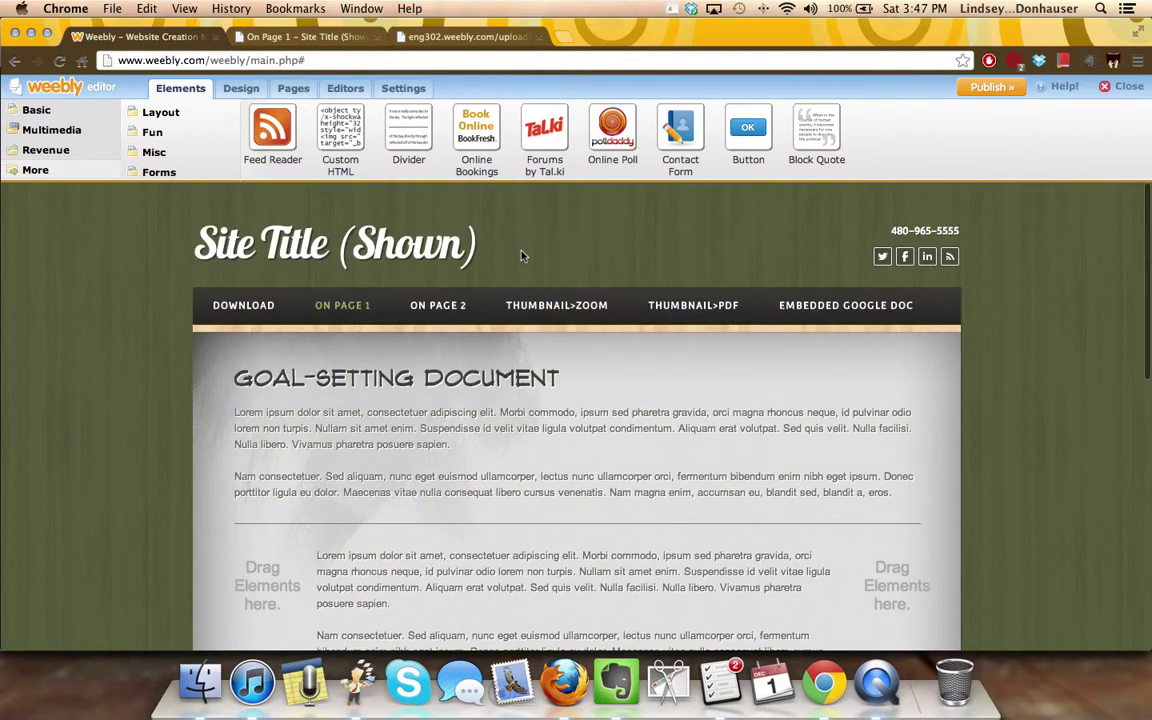
# Open On Page 2 in the editor and switch the sidebar back to the Basic elements.
pyautogui.click(443, 309)
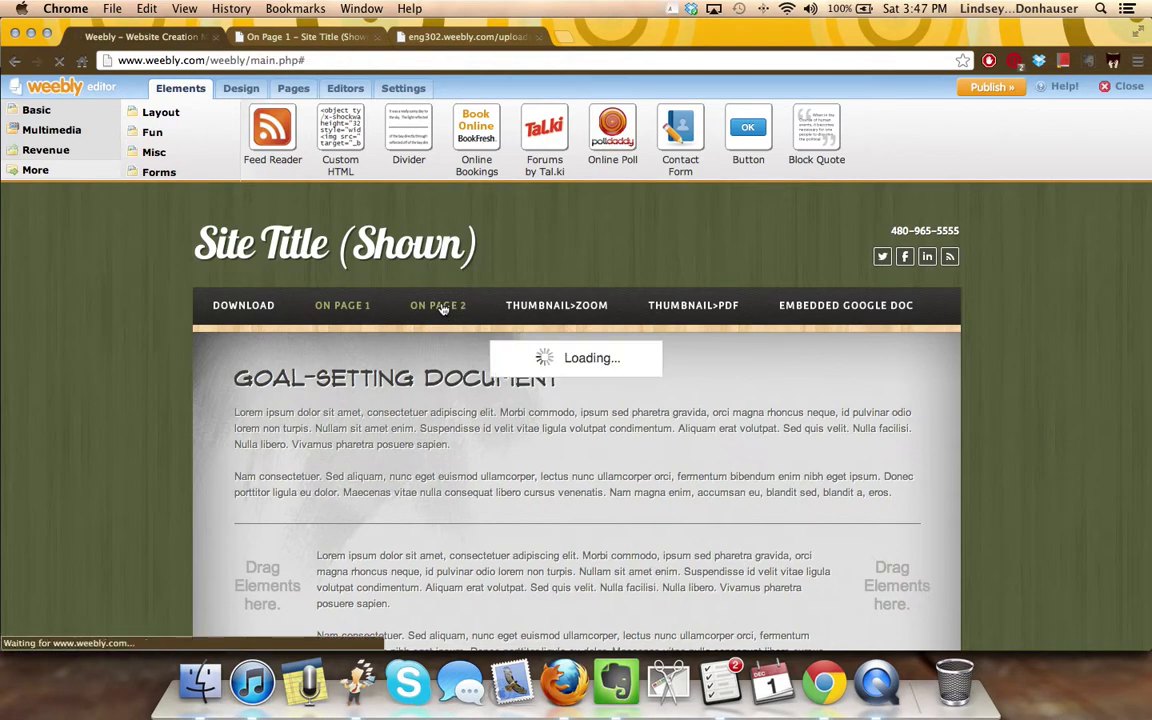
pyautogui.scroll(-3, 667, 414)
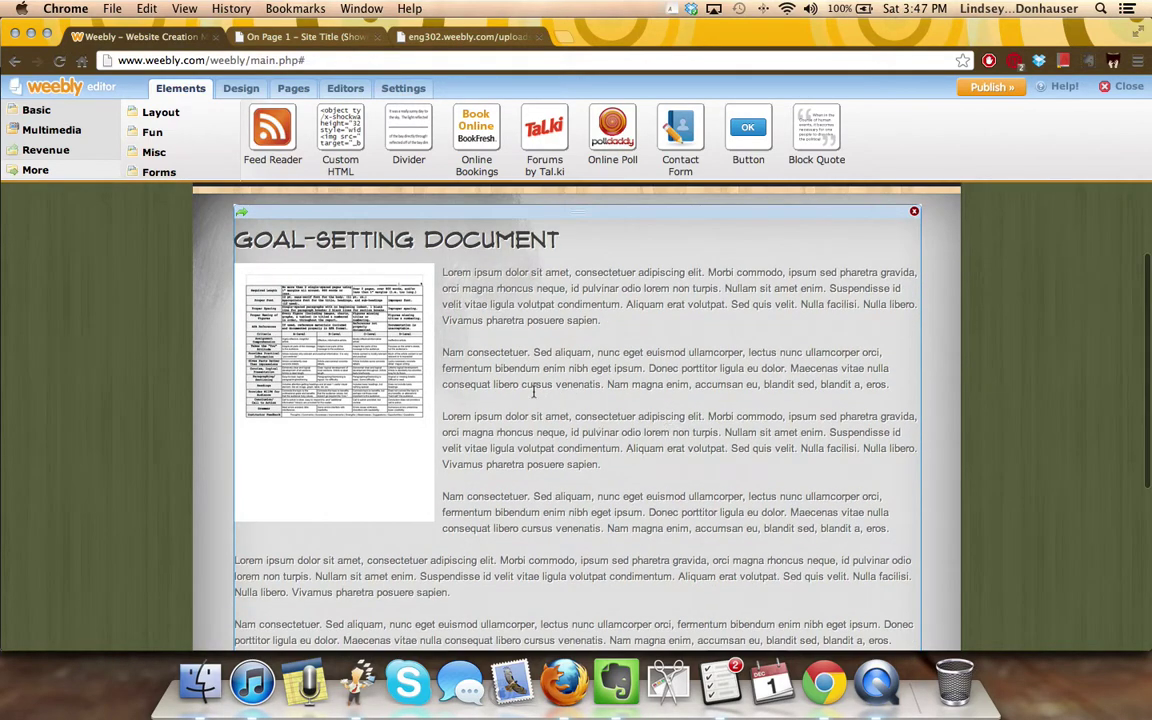
pyautogui.moveTo(396, 338)
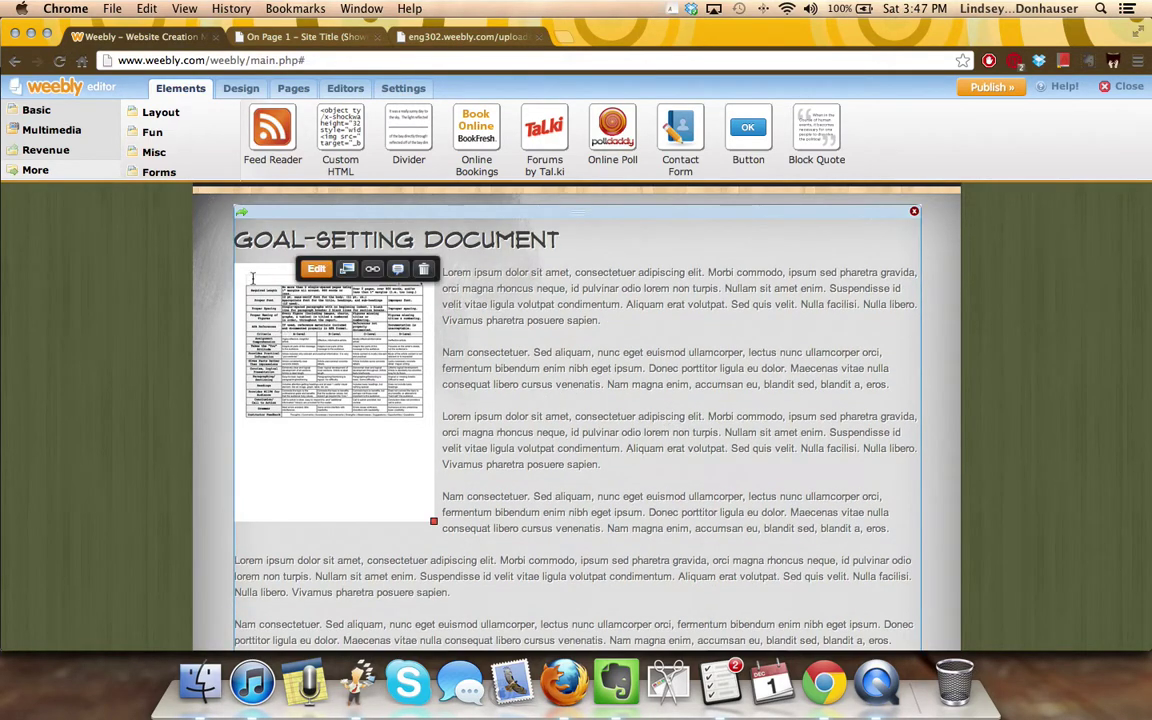
pyautogui.click(40, 110)
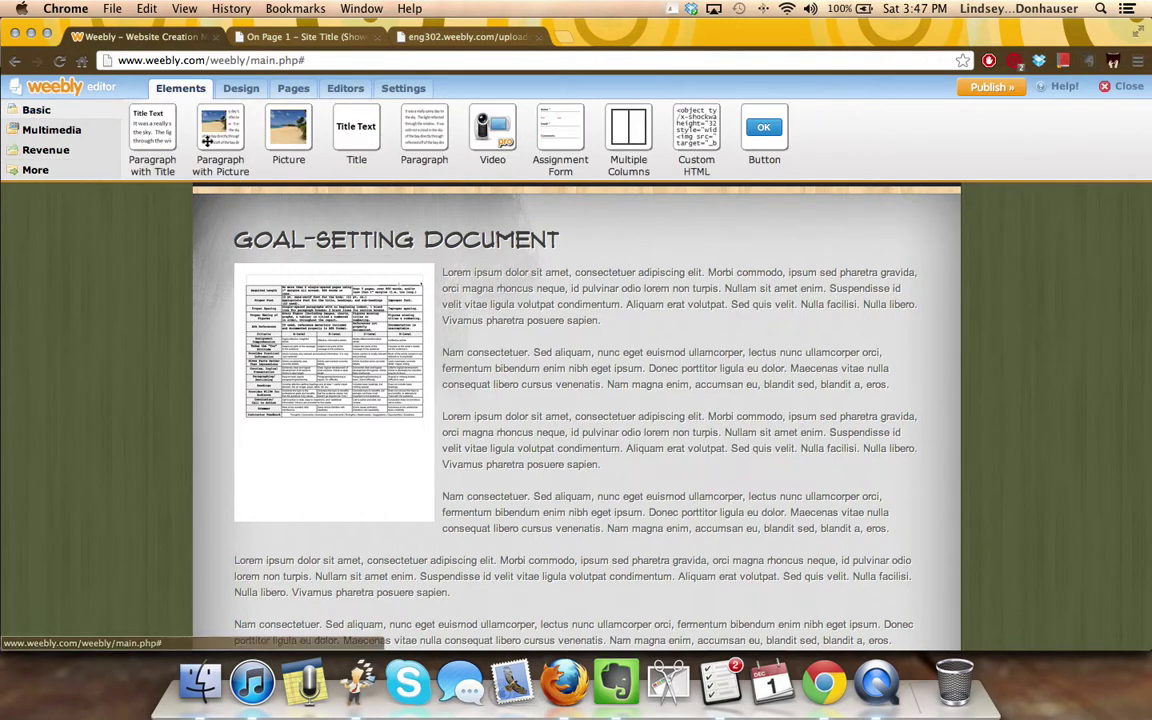
pyautogui.moveTo(440, 404)
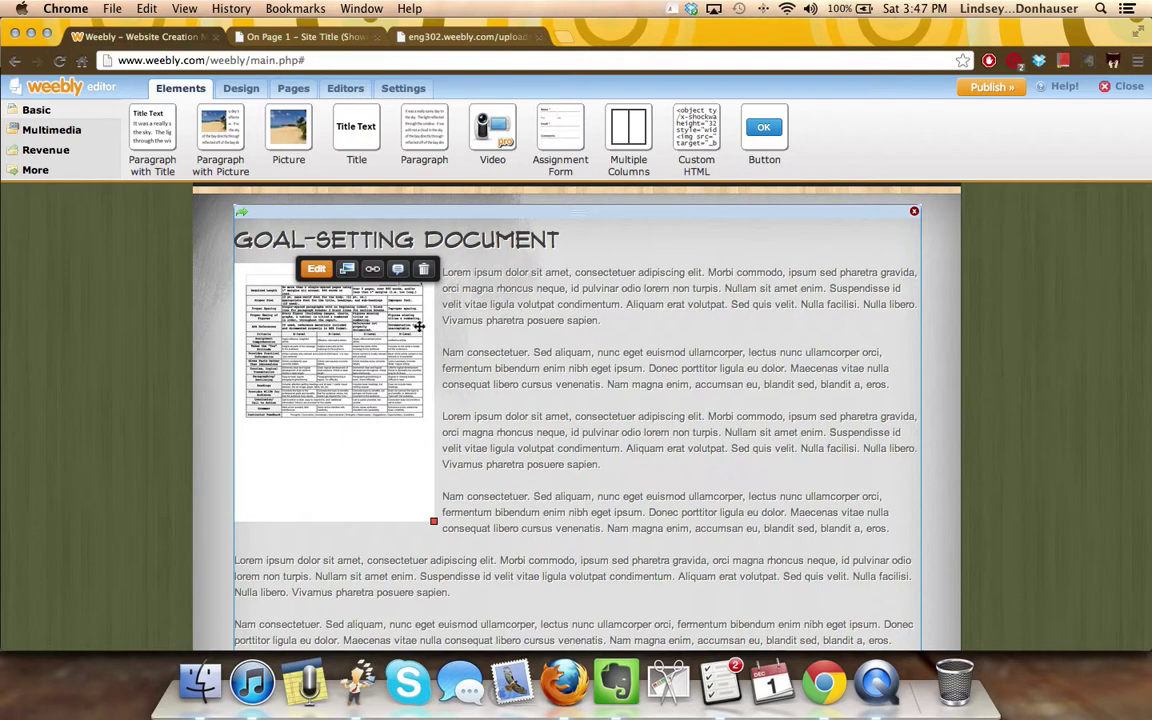
pyautogui.scroll(-10, 530, 490)
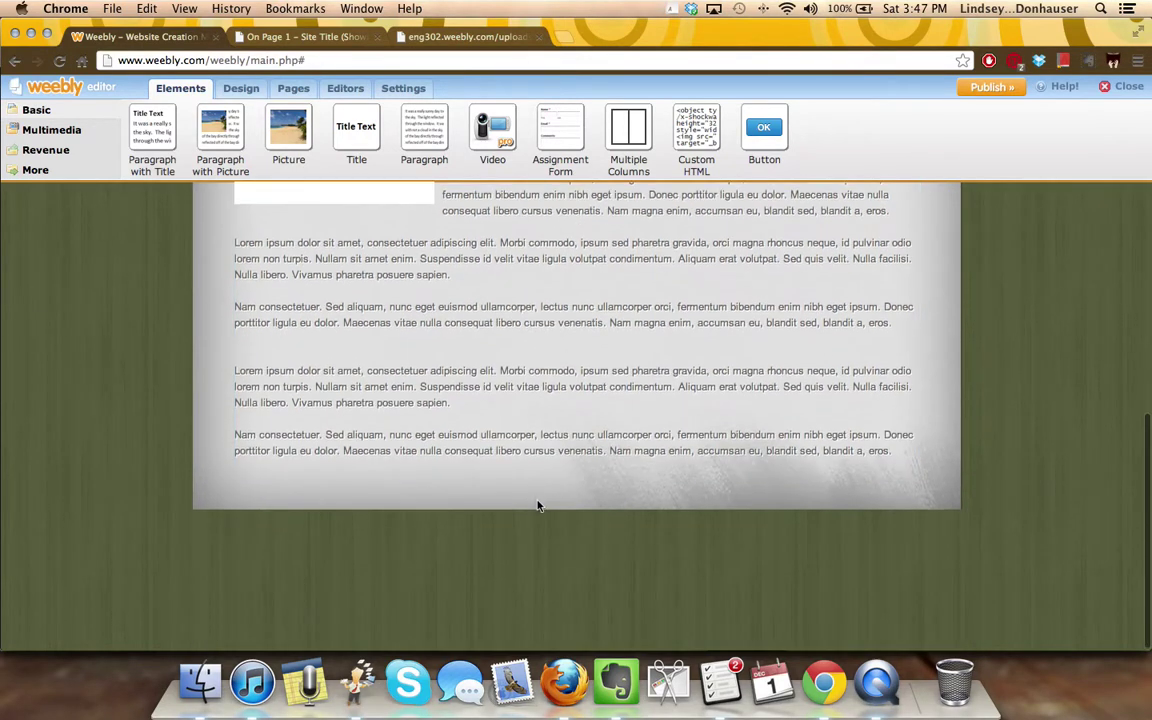
pyautogui.scroll(15, 506, 432)
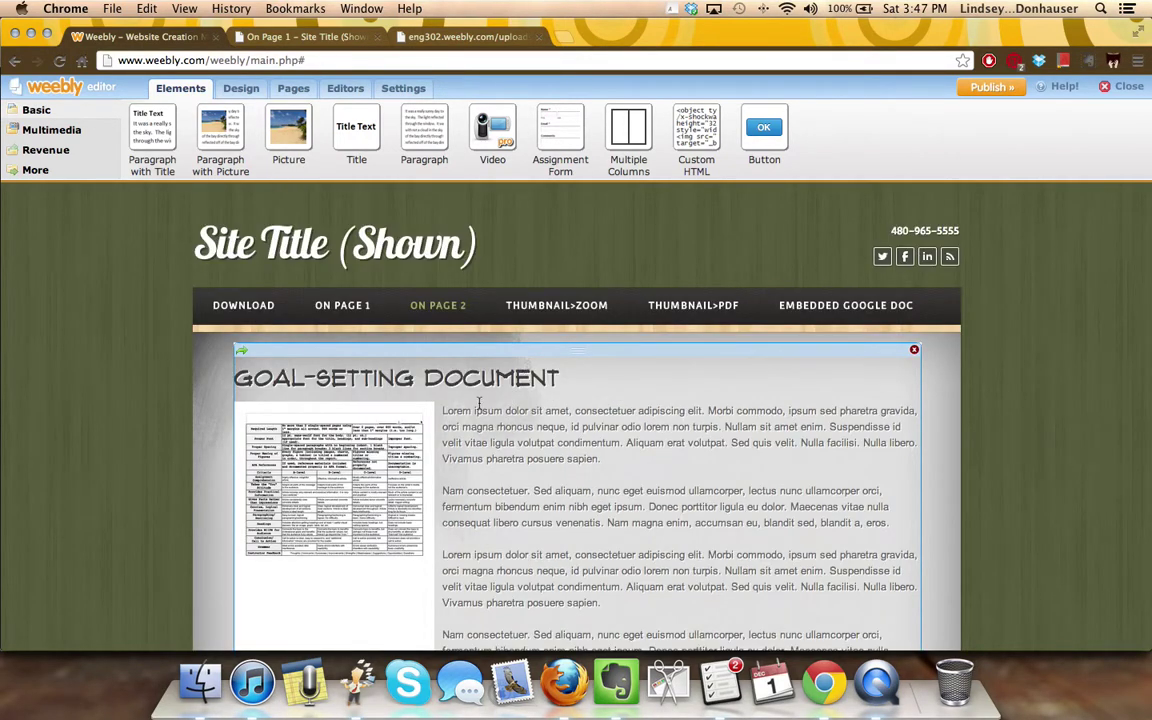
# Open the Thumbnail>Zoom page and select the rubric thumbnail to show its image settings.
pyautogui.click(535, 302)
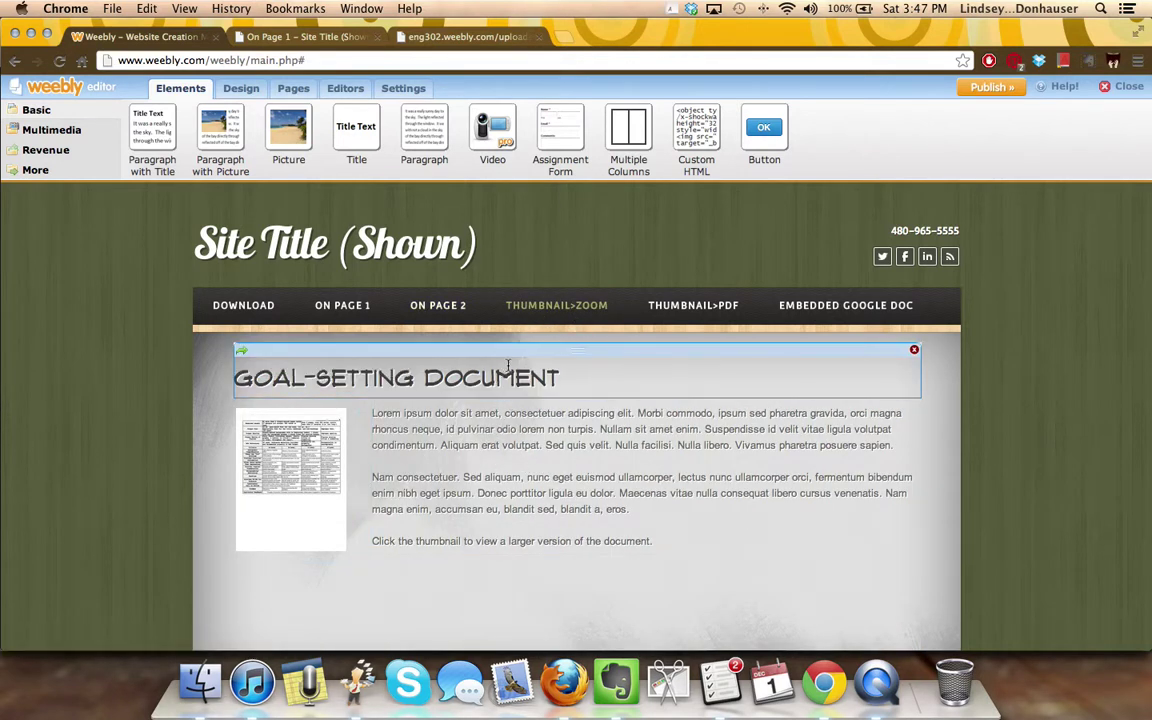
pyautogui.moveTo(288, 430)
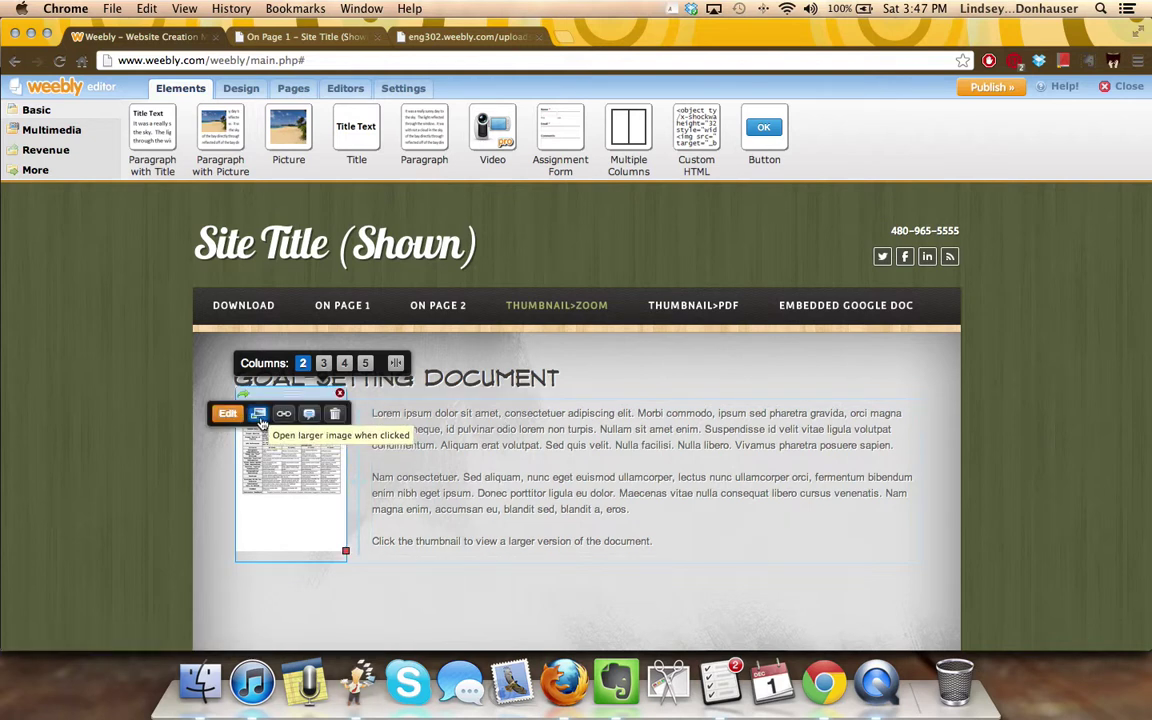
pyautogui.click(259, 422)
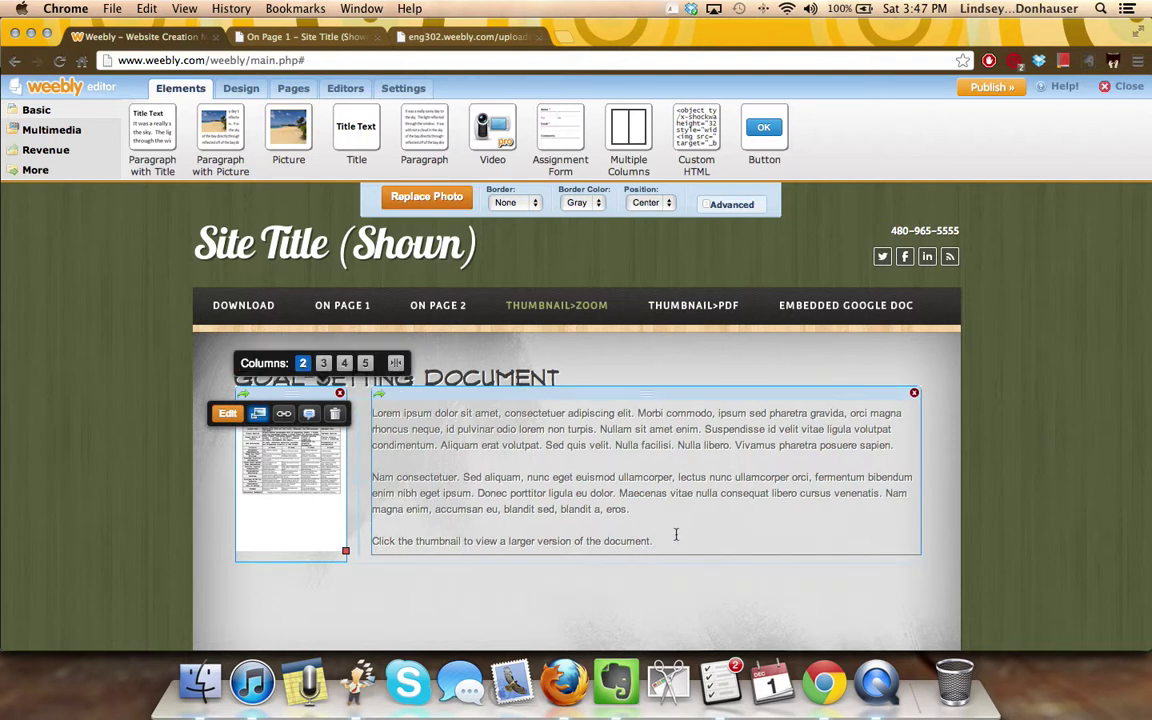
# Link the Thumbnail>PDF page's thumbnail to the rubric PDF on the website, then go to Embedded Google Doc.
pyautogui.click(679, 312)
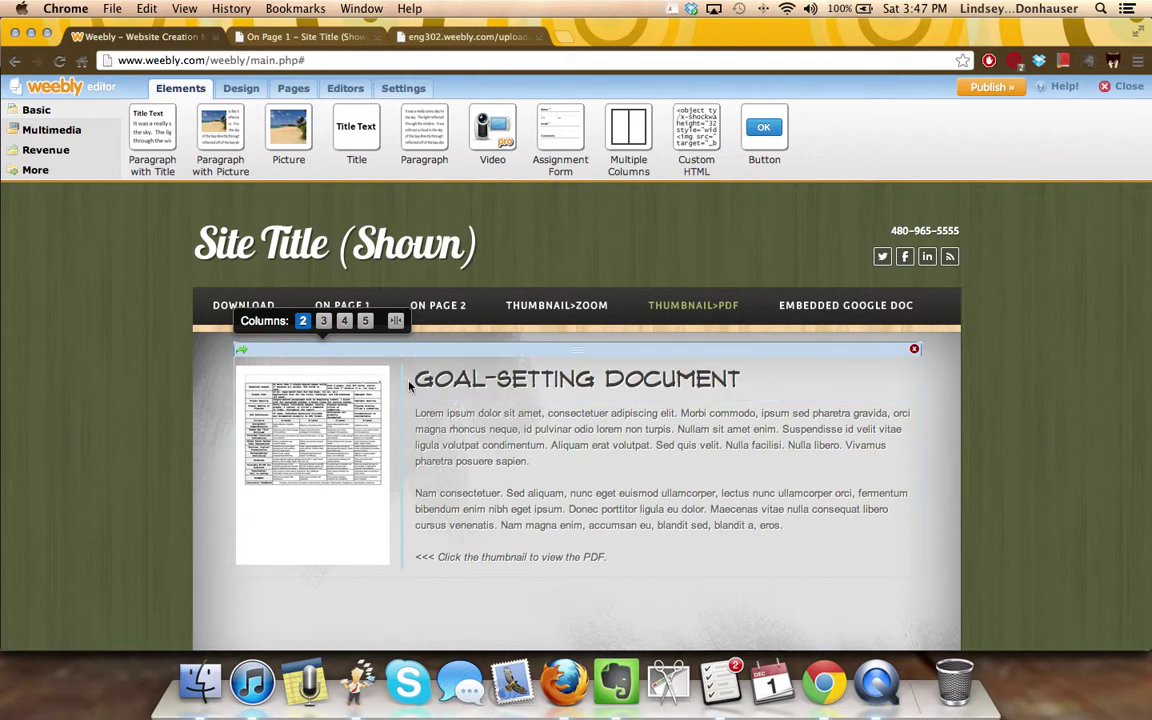
pyautogui.click(311, 512)
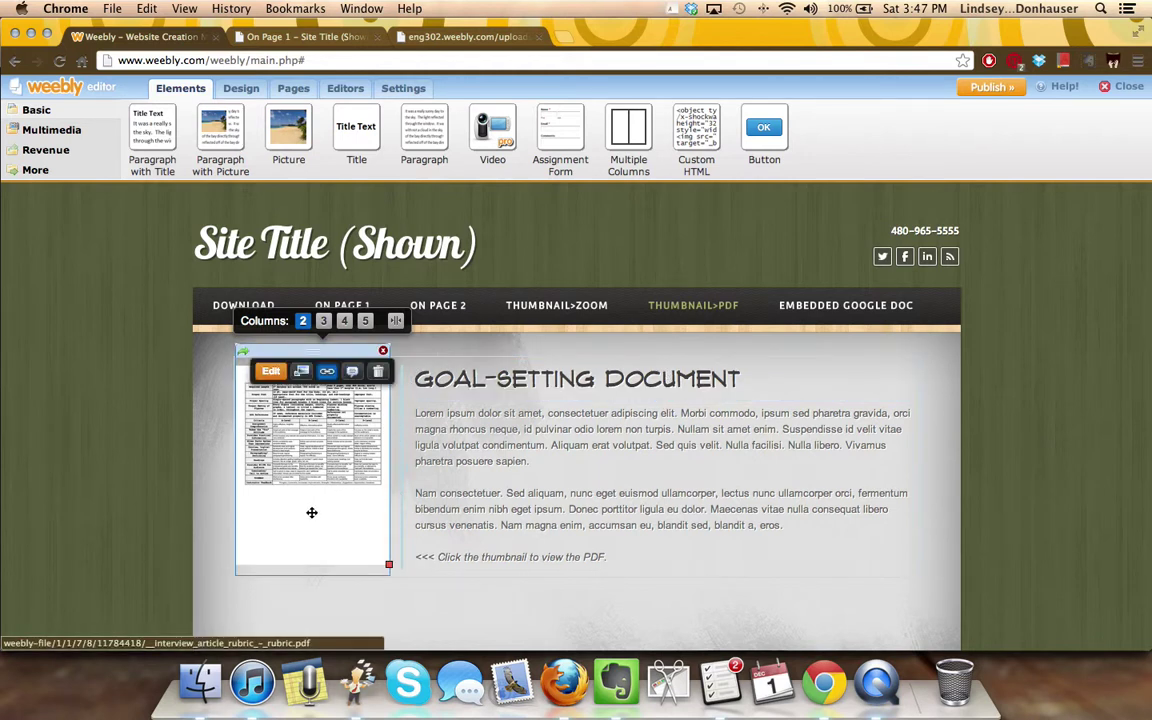
pyautogui.click(327, 371)
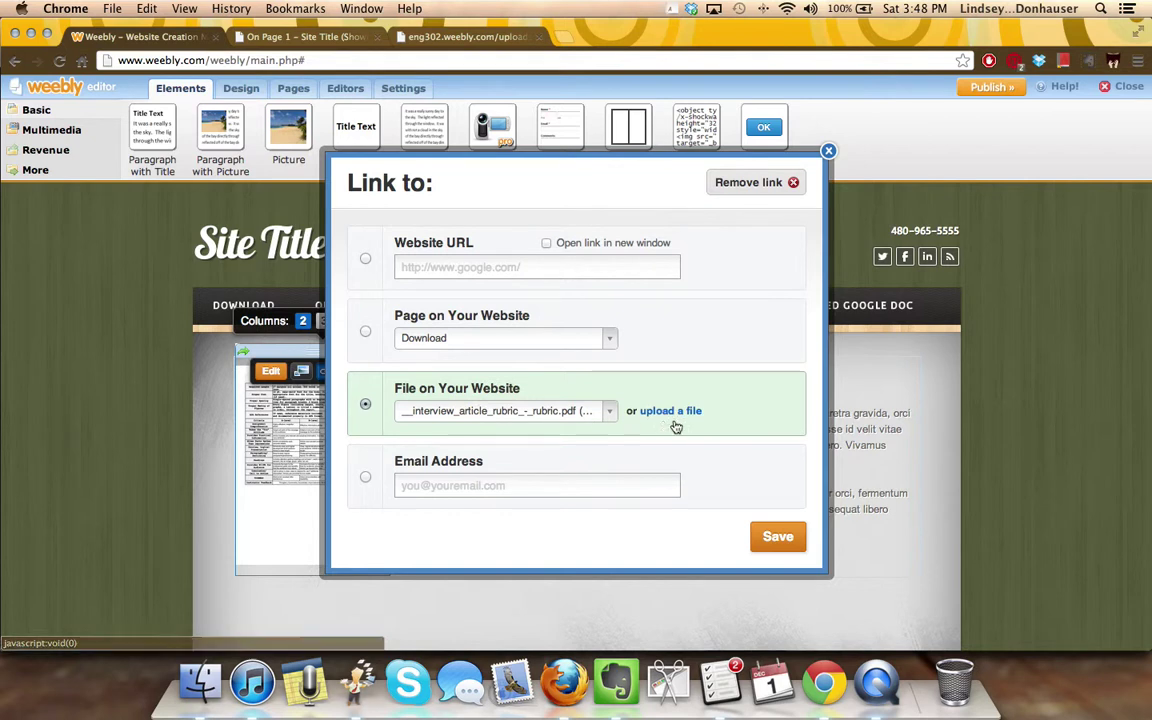
pyautogui.click(795, 538)
pyautogui.click(818, 305)
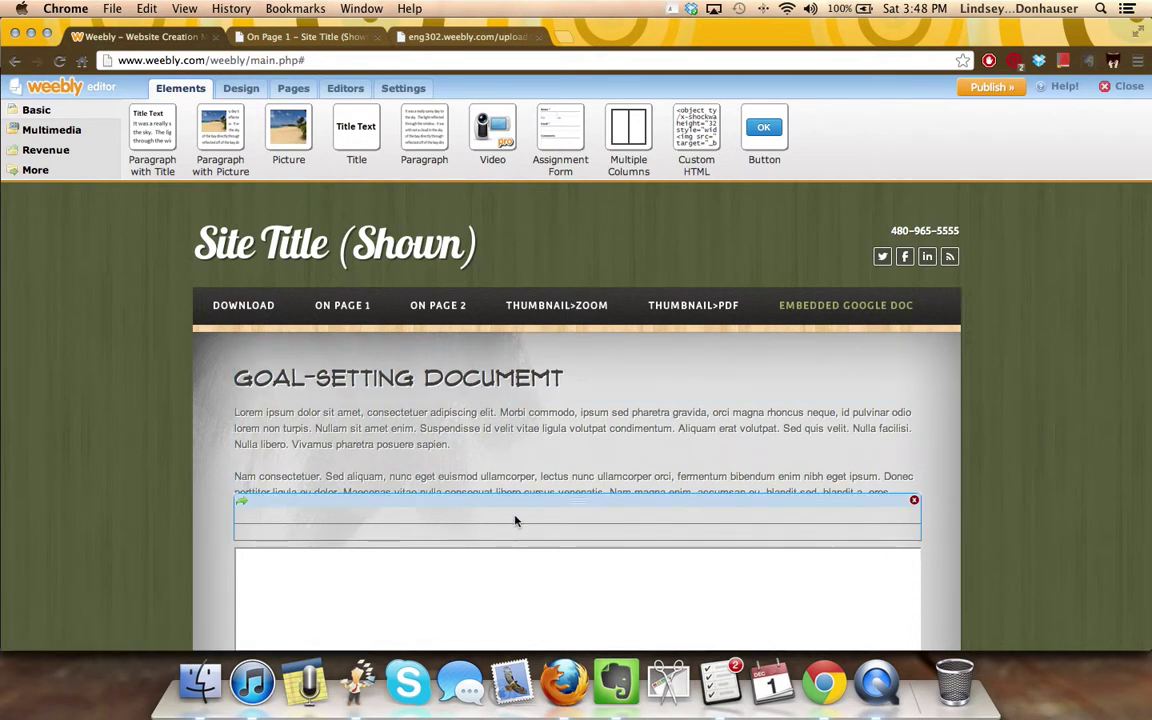
# Inspect the custom HTML block's Google Docs iframe code, set to 100% width and 350 height.
pyautogui.scroll(-1, 515, 520)
pyautogui.click(538, 485)
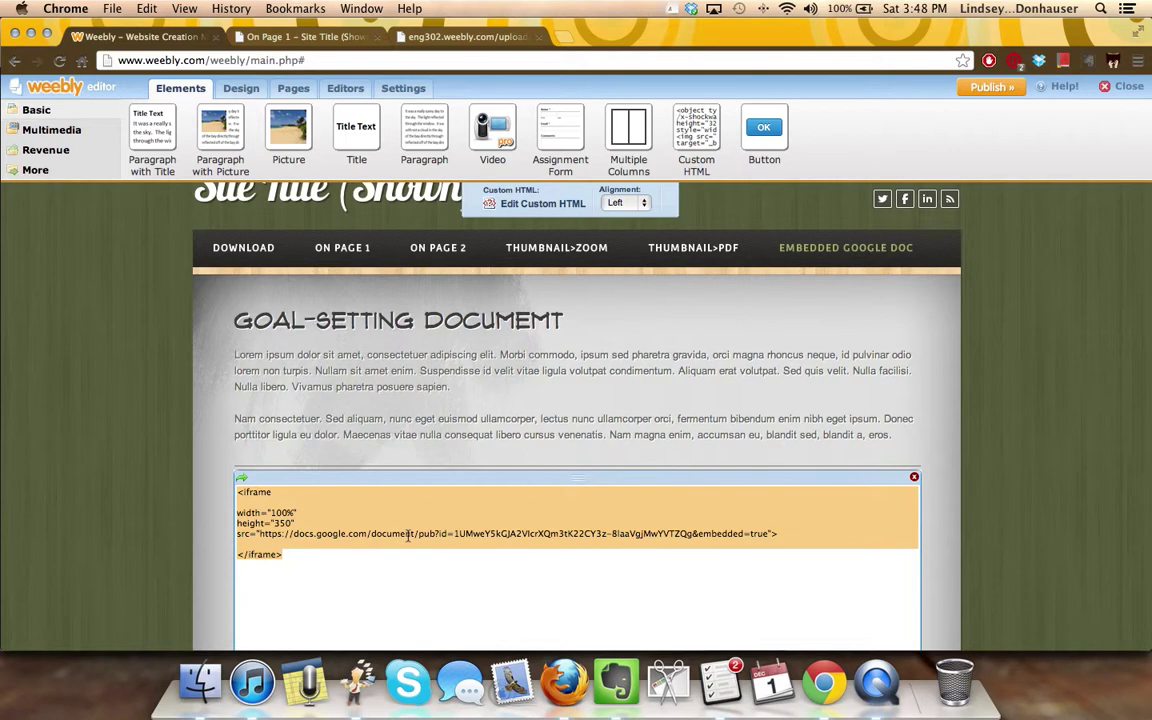
pyautogui.scroll(-5, 410, 536)
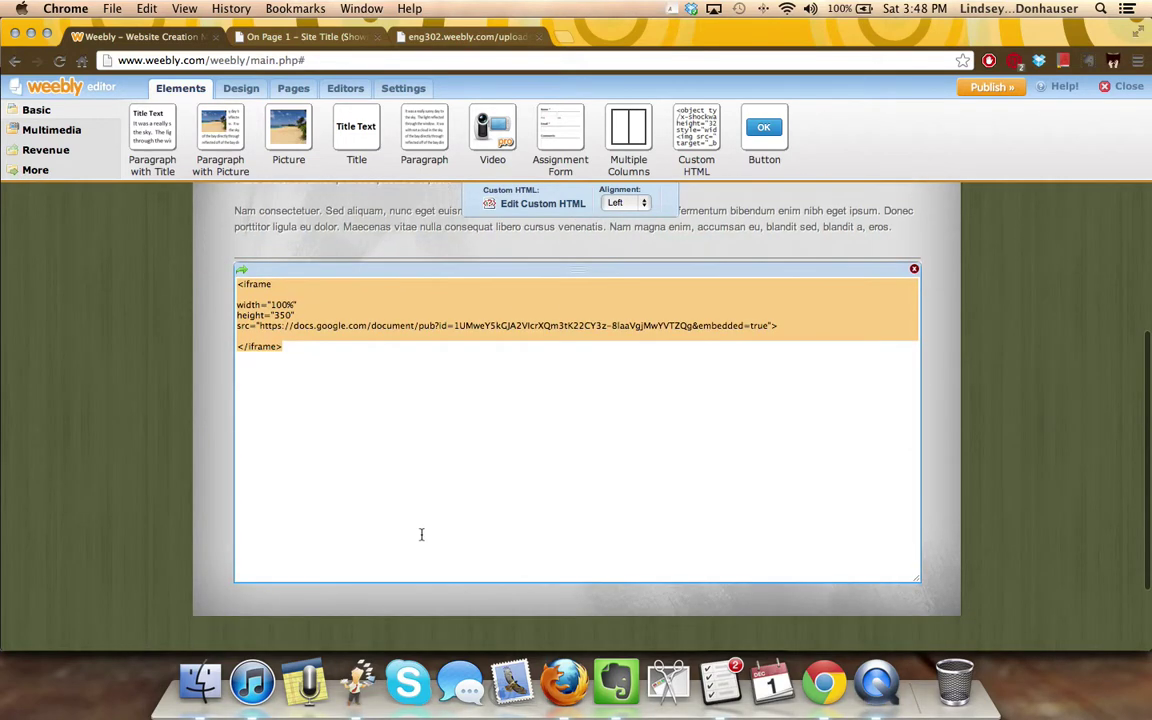
pyautogui.click(421, 600)
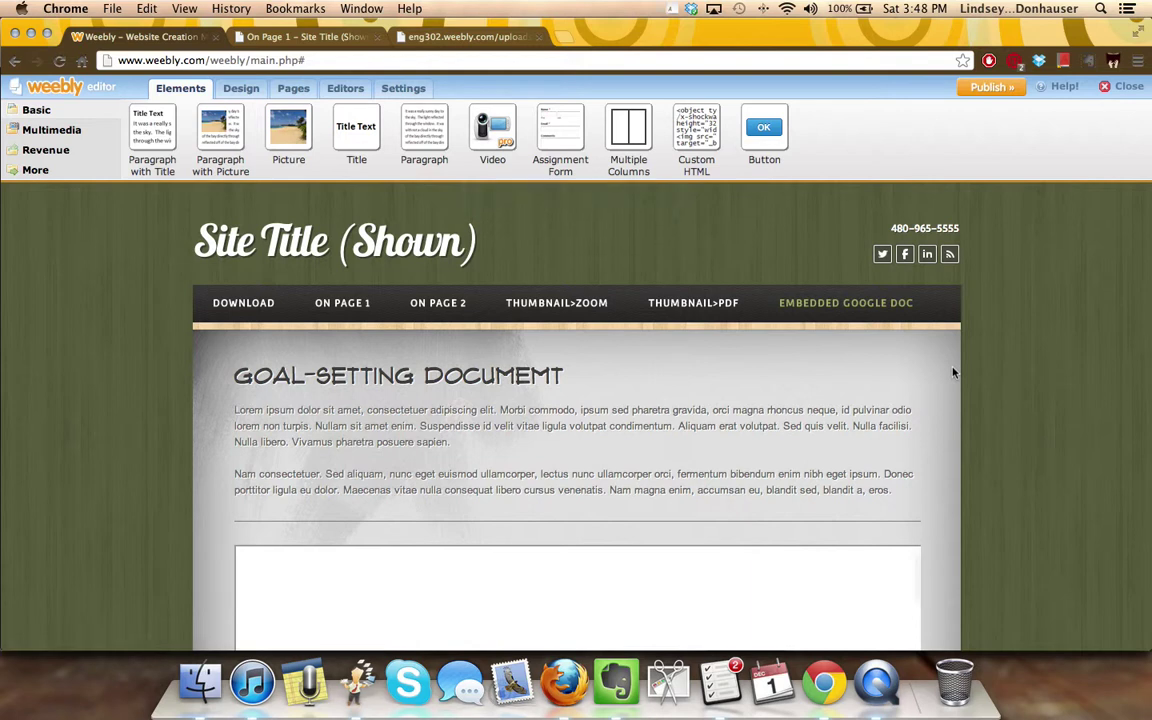